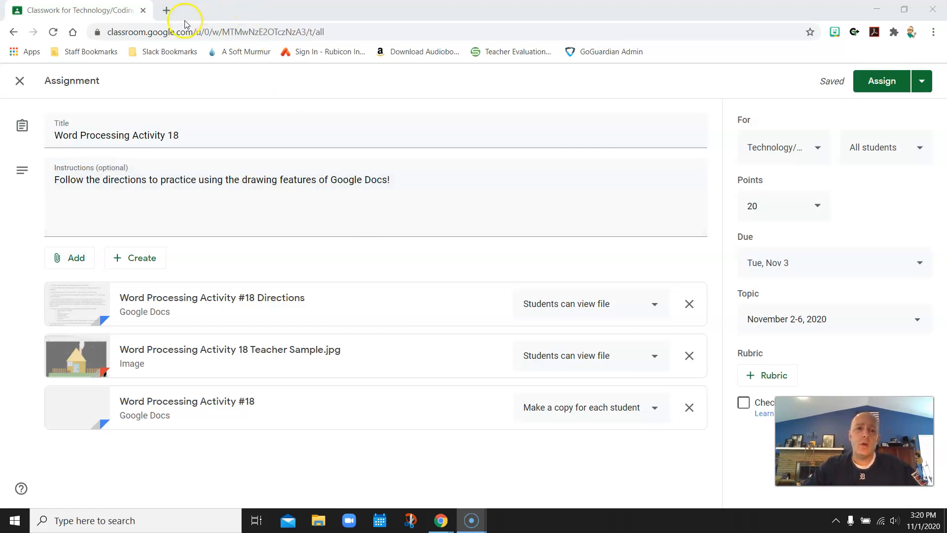
Open the mtcps.org school district website in a new browser tab
click(166, 11)
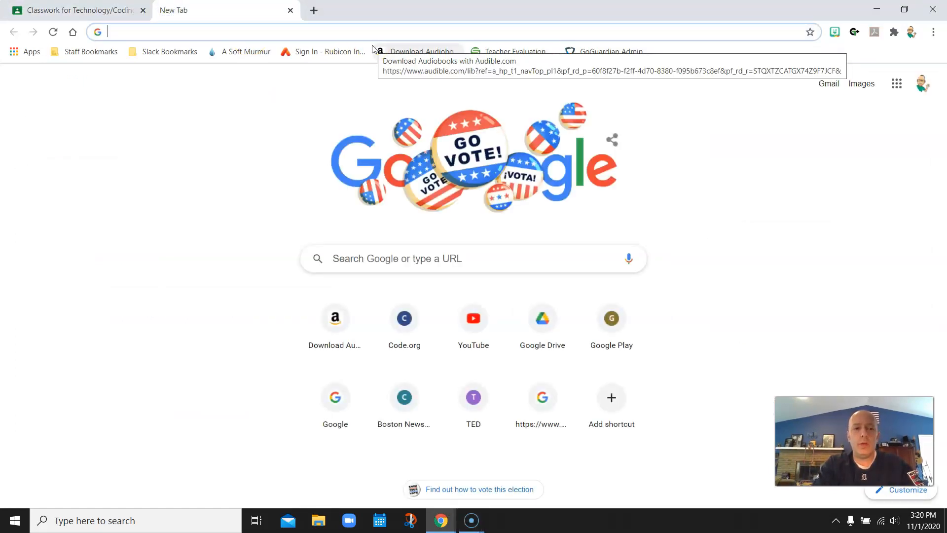
text(mtcps.org)
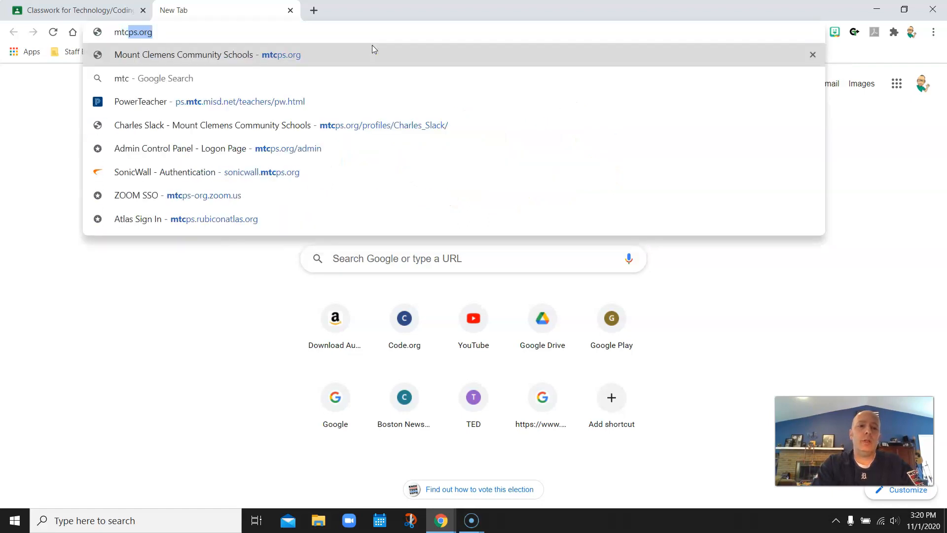
key(Return)
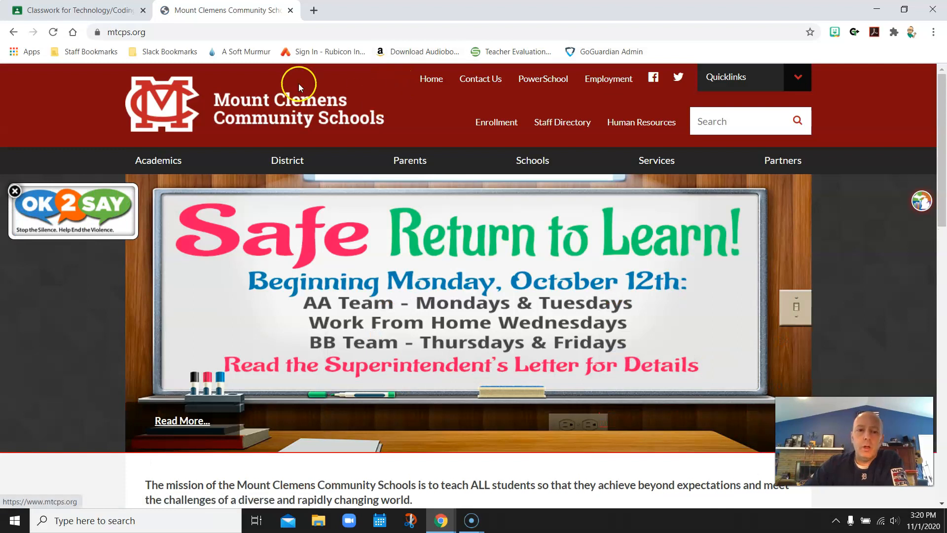
Go to the Mount Clemens Middle School staff listing and open the technology teacher's page with the Google Classroom codes
mouse_move(525, 171)
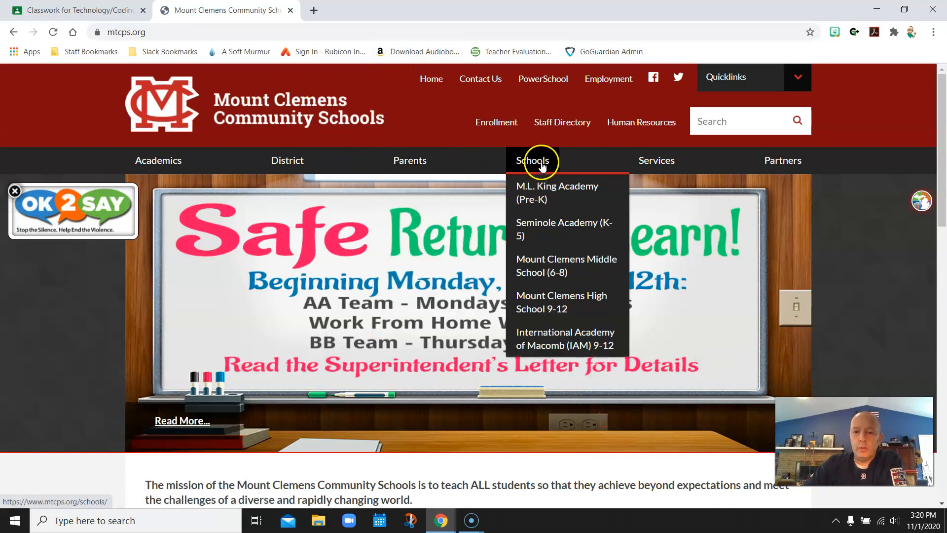
click(545, 274)
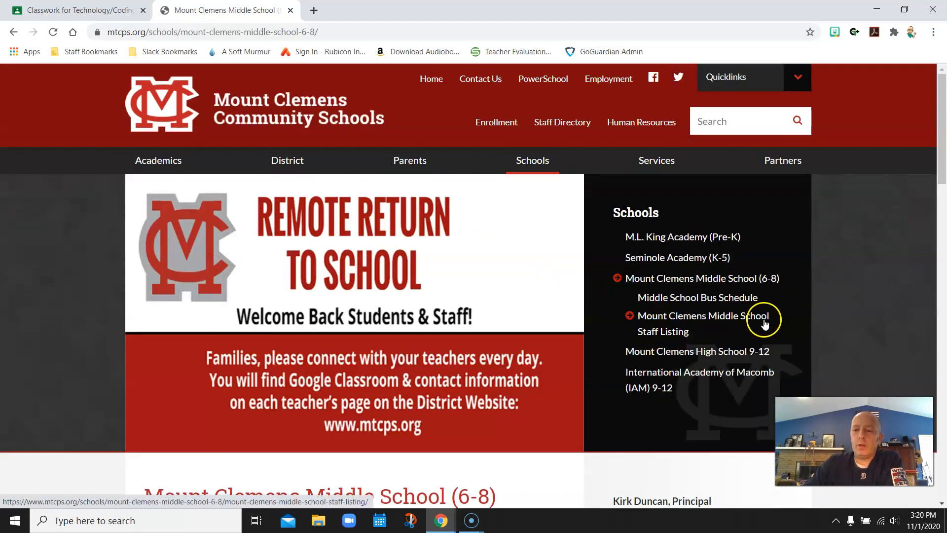
click(695, 325)
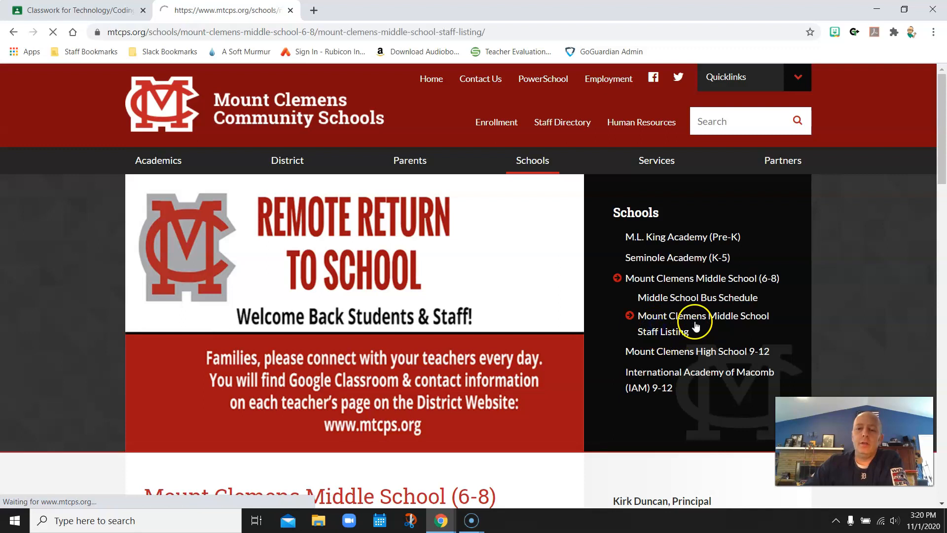
scroll(380, 285, down, 3)
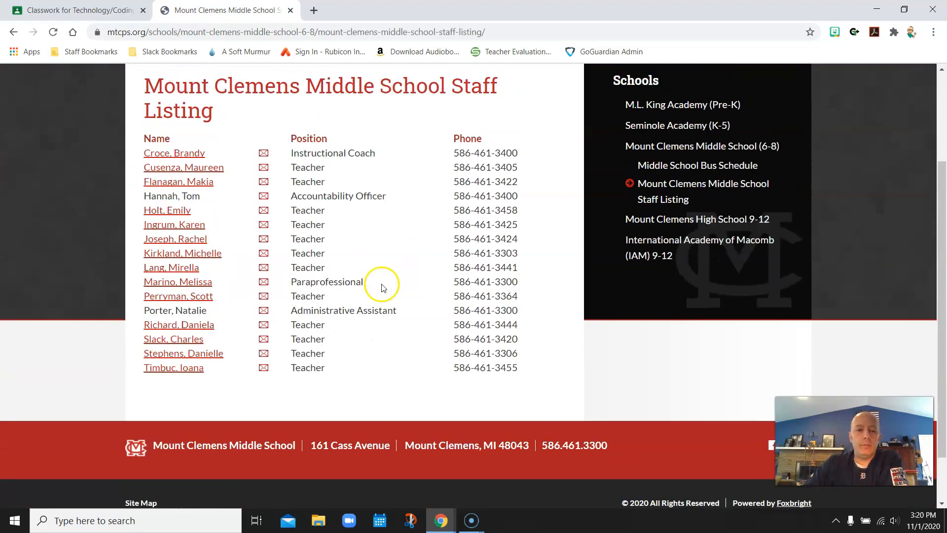
click(158, 339)
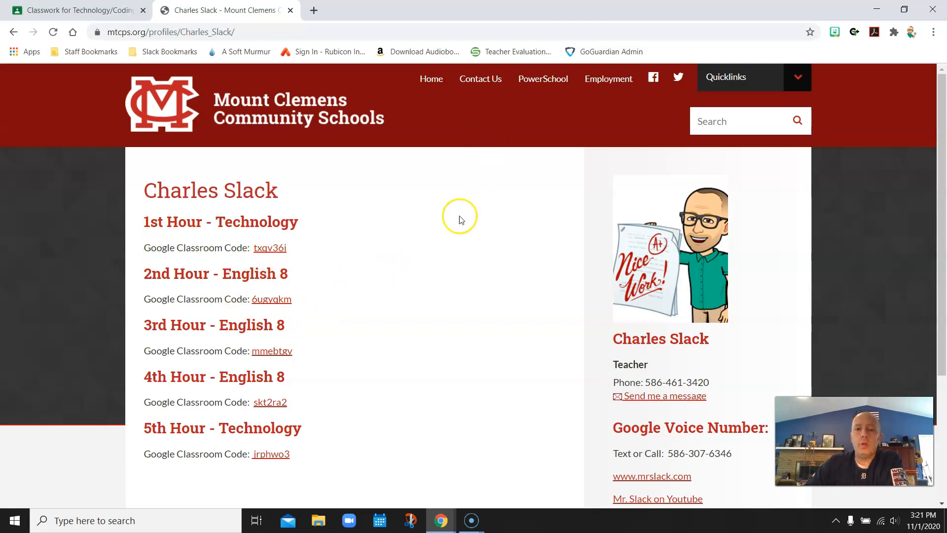
Switch back to Google Classroom, leave the assignment for the overview of all classes, and show the options for joining or creating a class
click(91, 13)
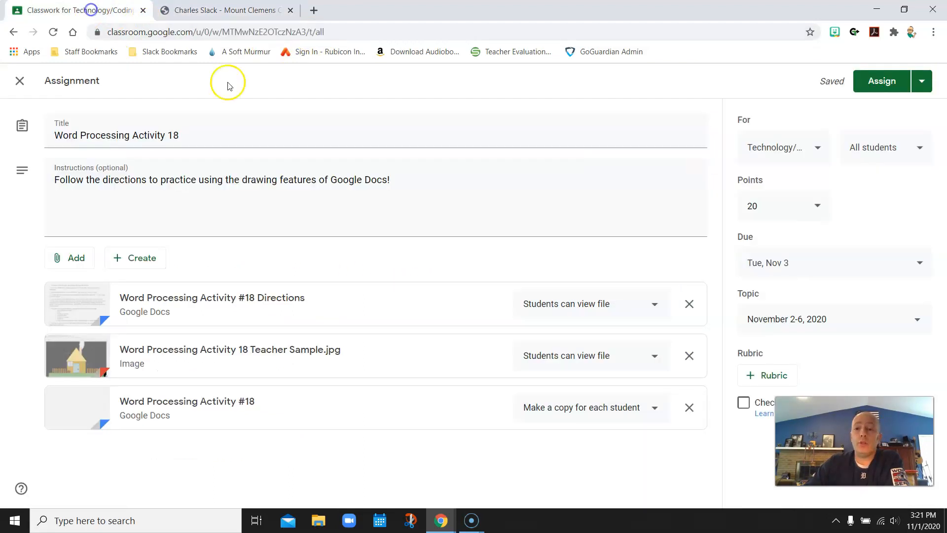
click(18, 82)
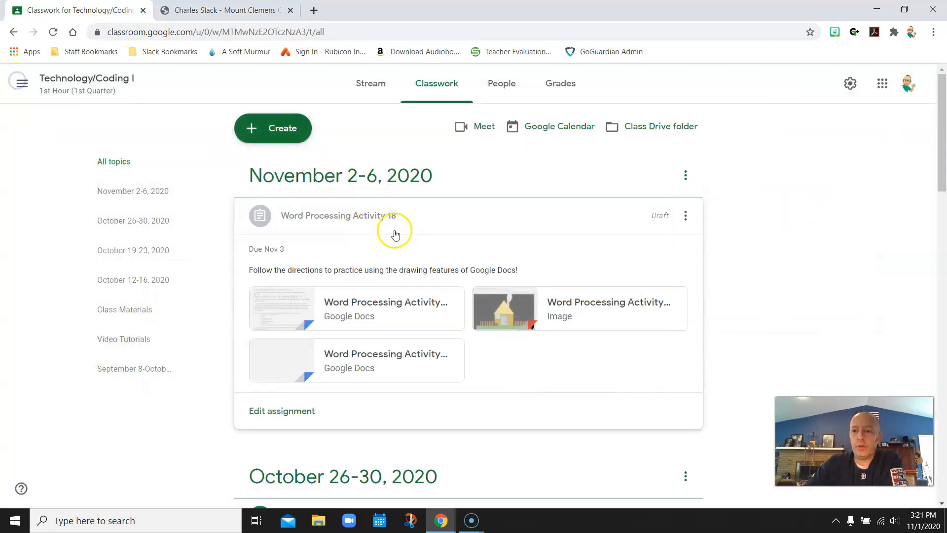
click(16, 88)
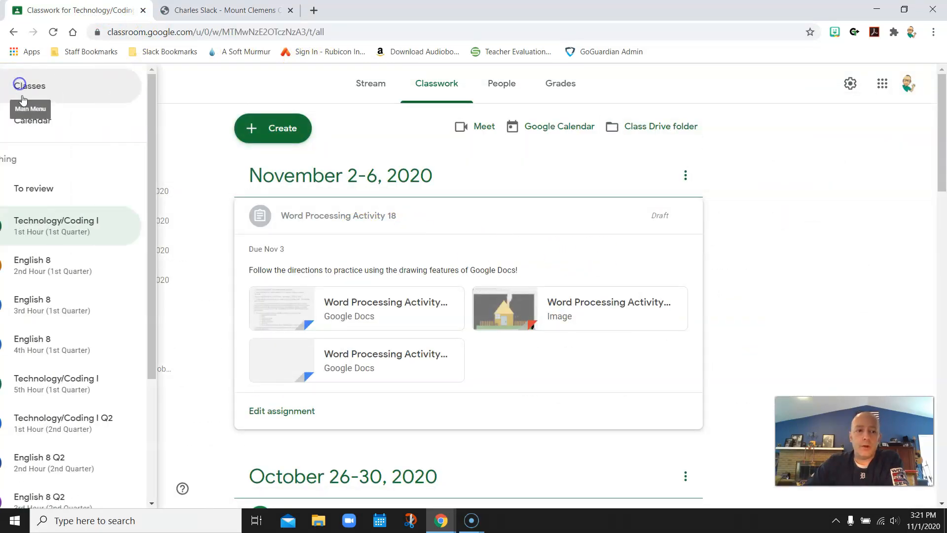
click(59, 87)
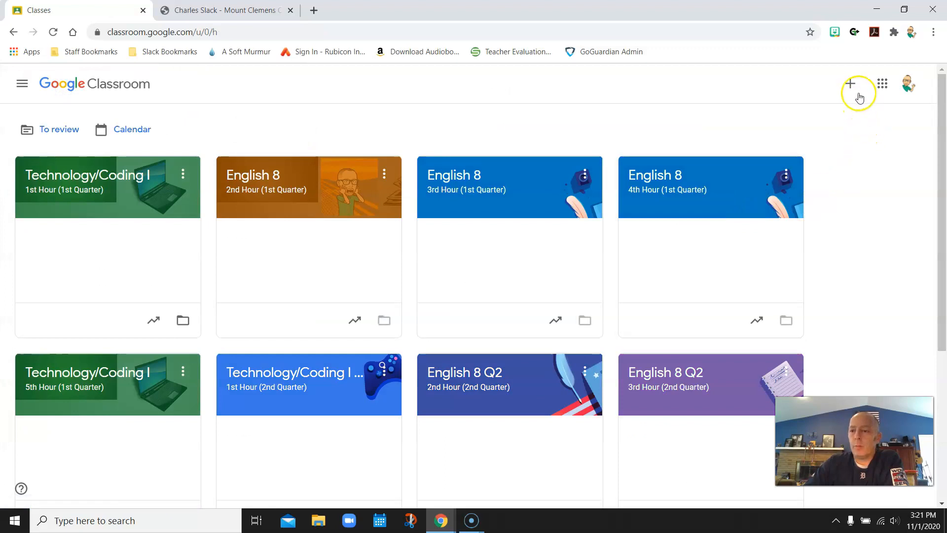
click(852, 85)
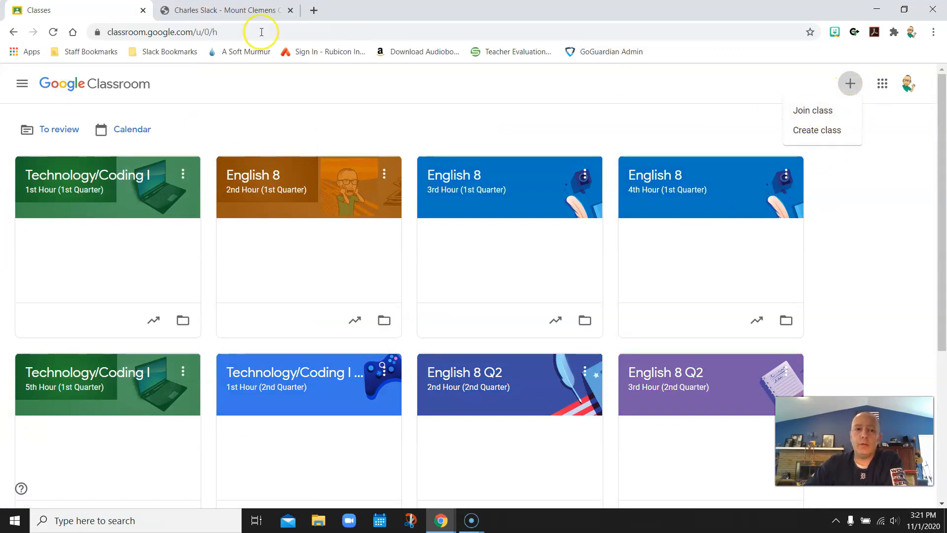
Close the teacher's web page and open the Word Processing Activity 18 draft in the 1st Hour Technology/Coding I classwork for editing
click(178, 10)
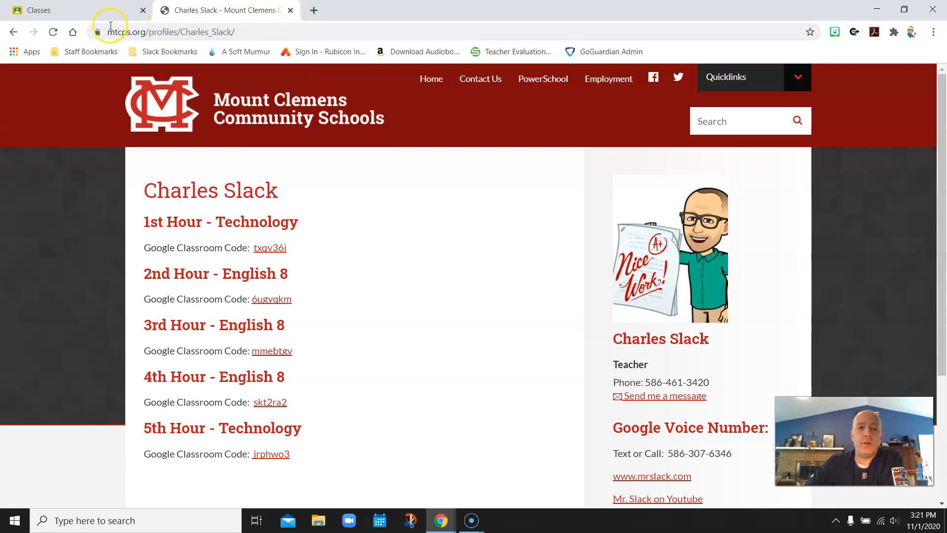
click(290, 11)
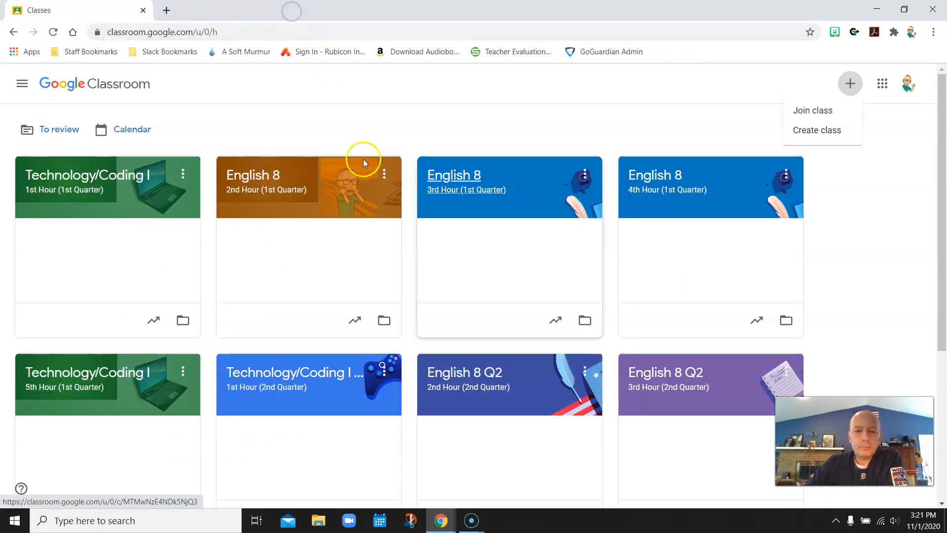
click(64, 182)
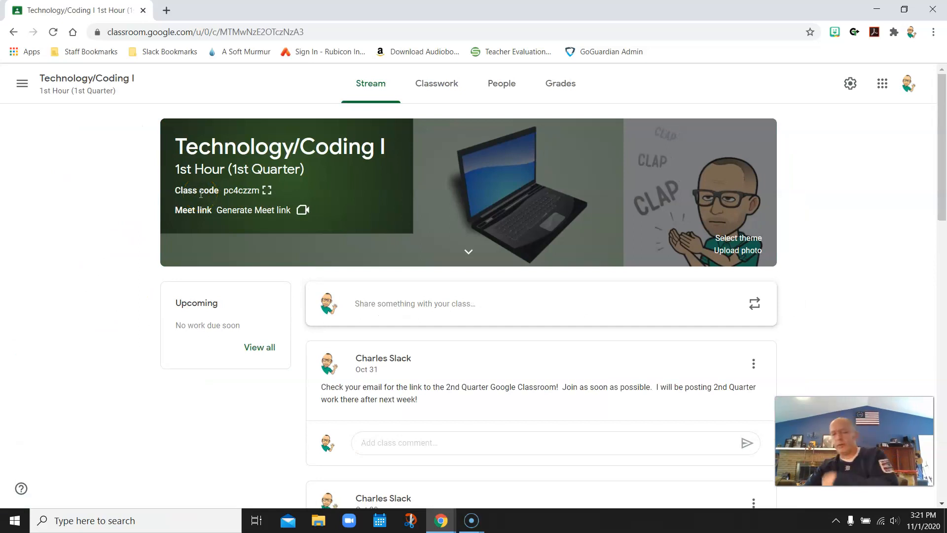
click(441, 87)
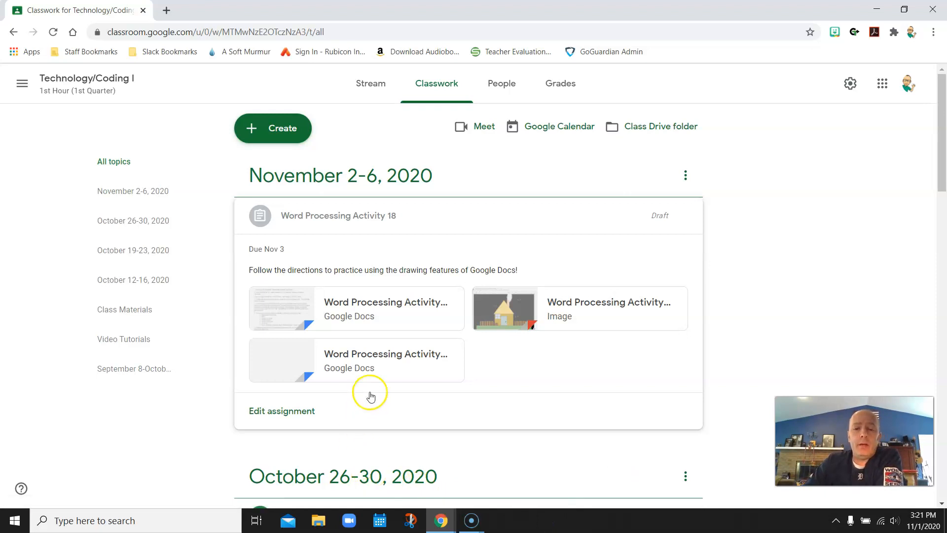
click(283, 412)
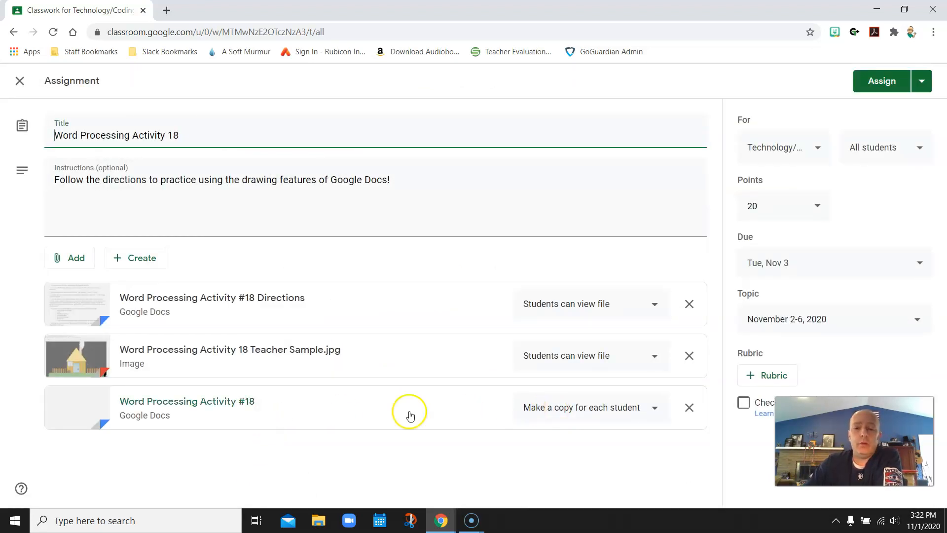
Open the attached Word Processing Activity #18 Directions document and replace "Word" with "Google" in direction 1
click(72, 304)
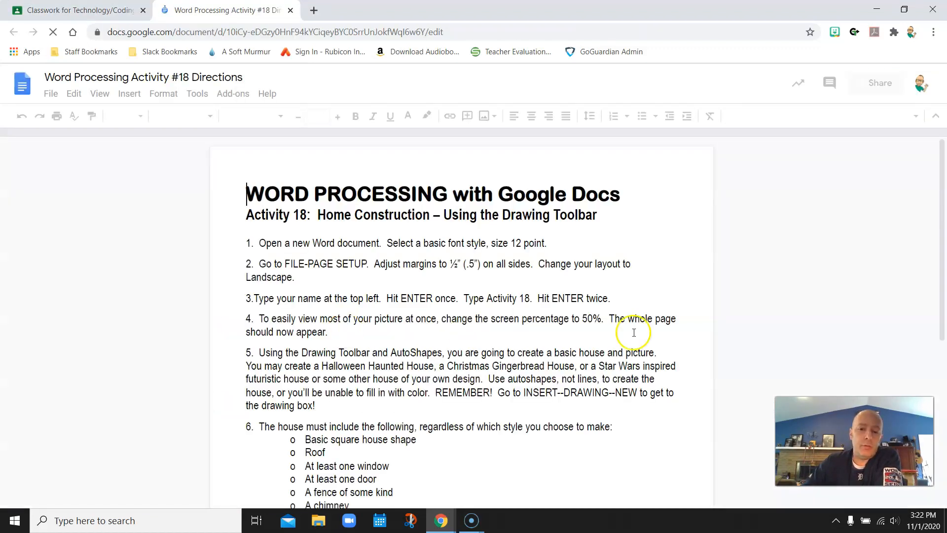
scroll(605, 274, down, 1)
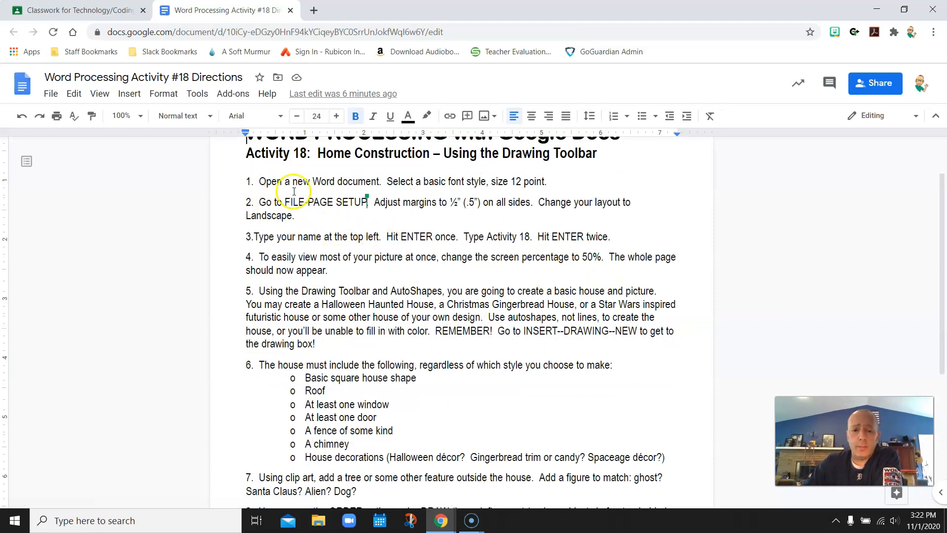
drag(313, 181, 337, 181)
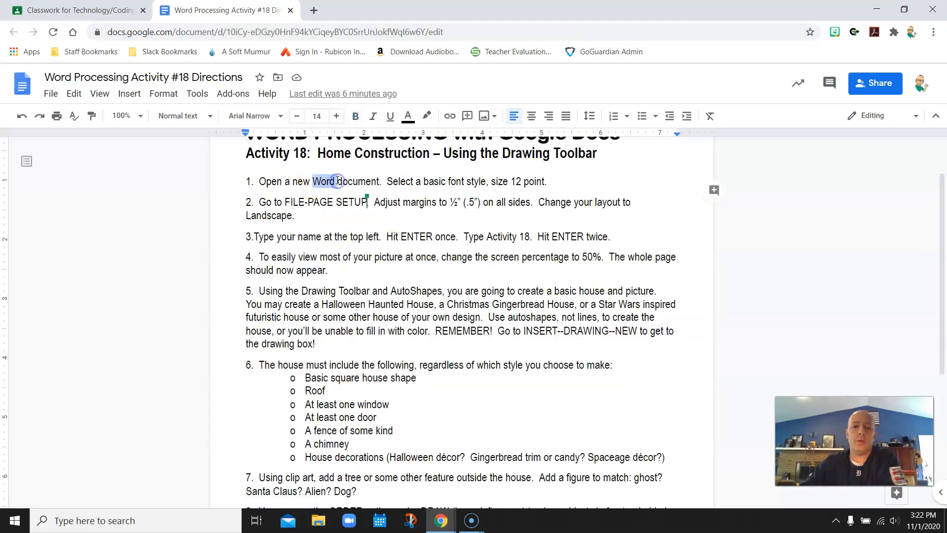
text(Google)
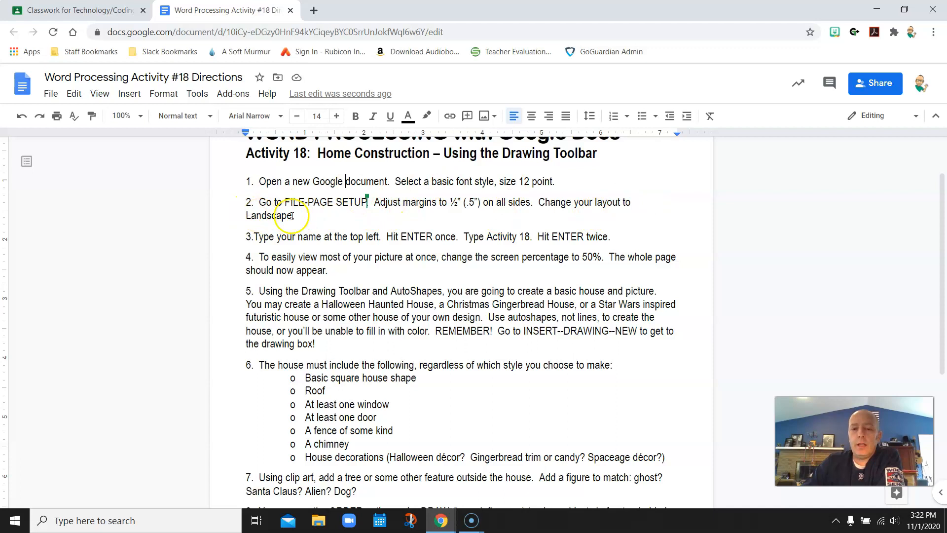
Highlight the landscape layout and .5" margin requirements in direction 2
drag(246, 215, 290, 220)
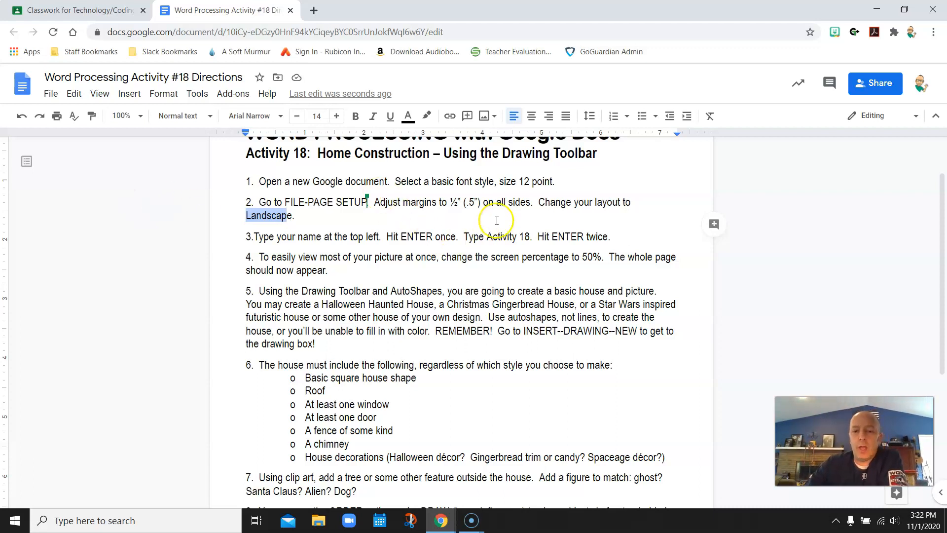
drag(466, 203, 524, 203)
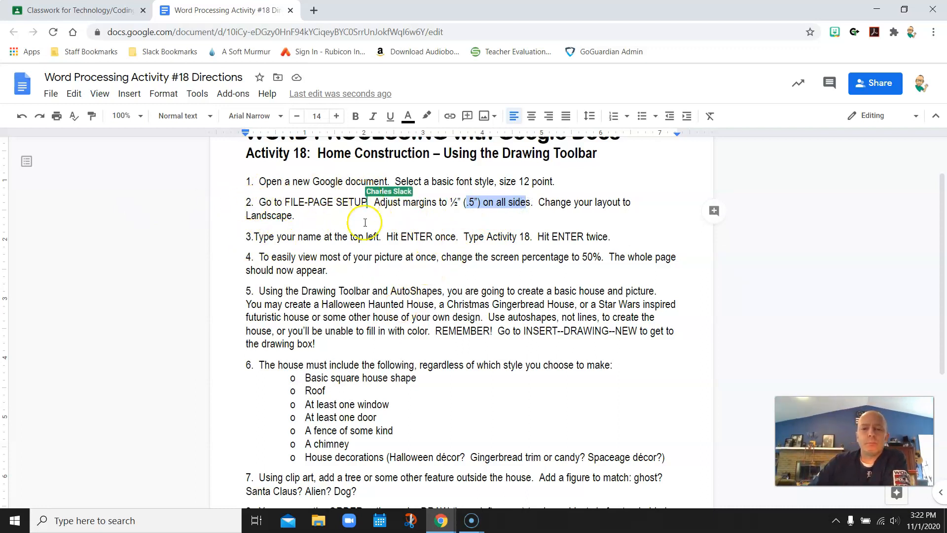
View the attached Word Processing Activity 18 Teacher Sample.jpg from the Classroom assignment and close its preview
click(81, 10)
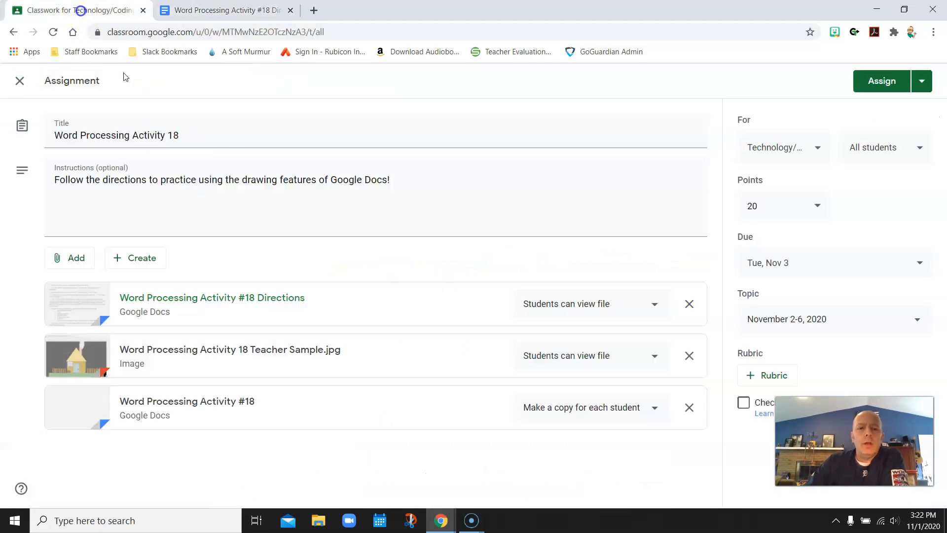
click(153, 351)
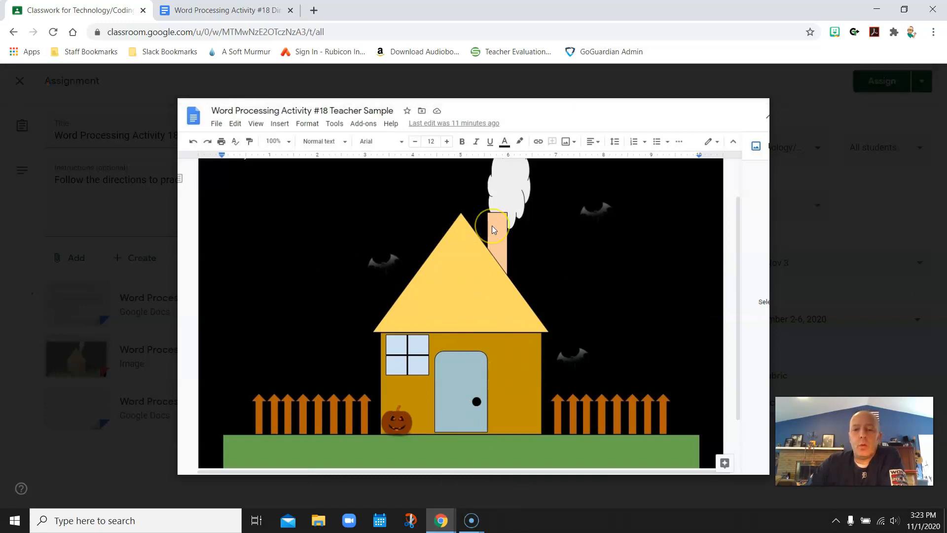
click(485, 245)
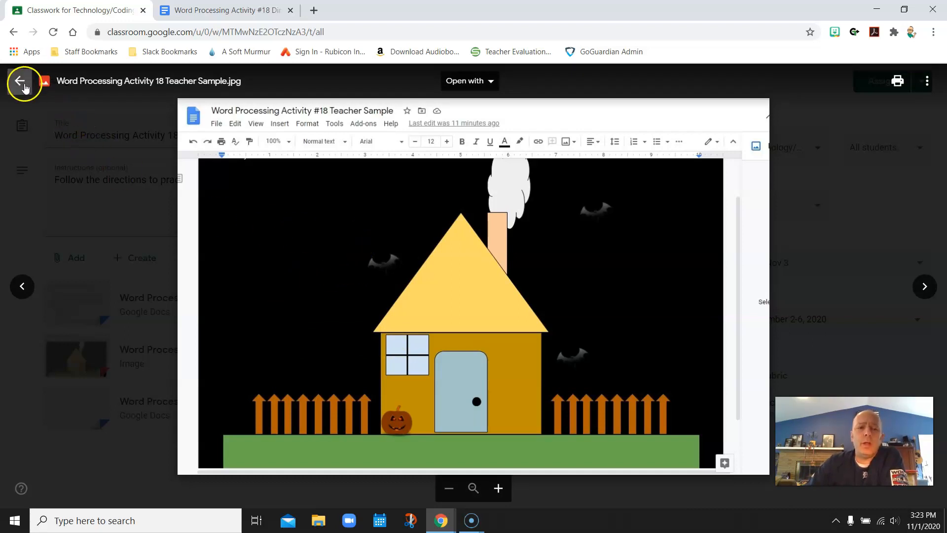
click(19, 84)
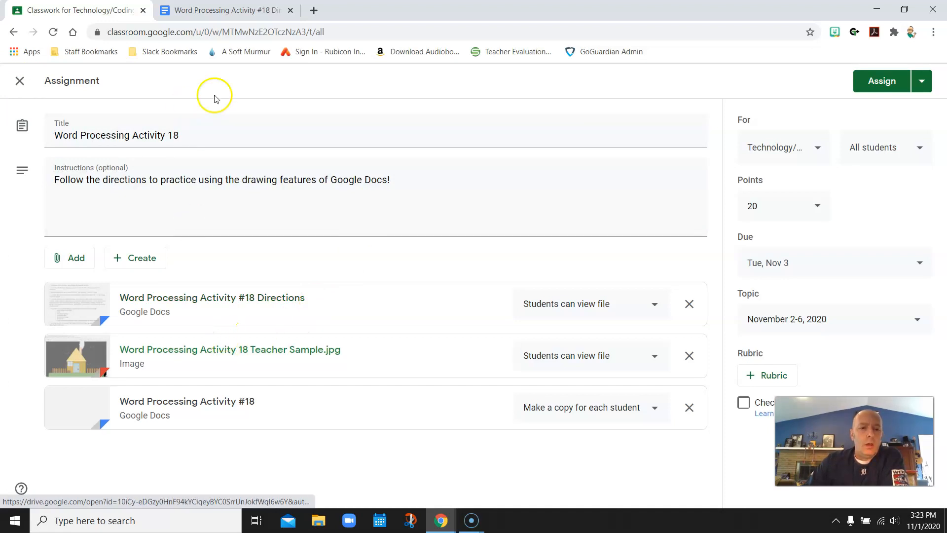
Create a blank Google Docs document in a new browser tab
click(222, 10)
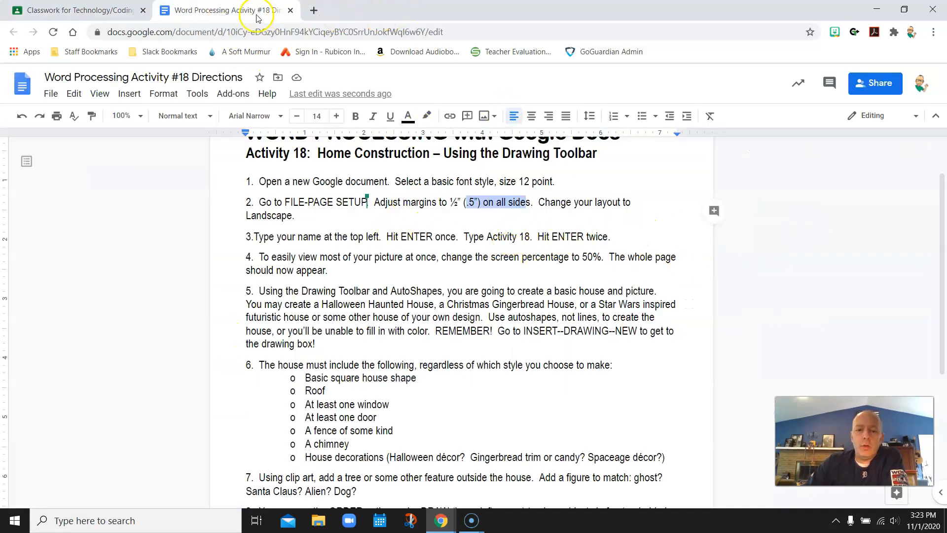
click(313, 10)
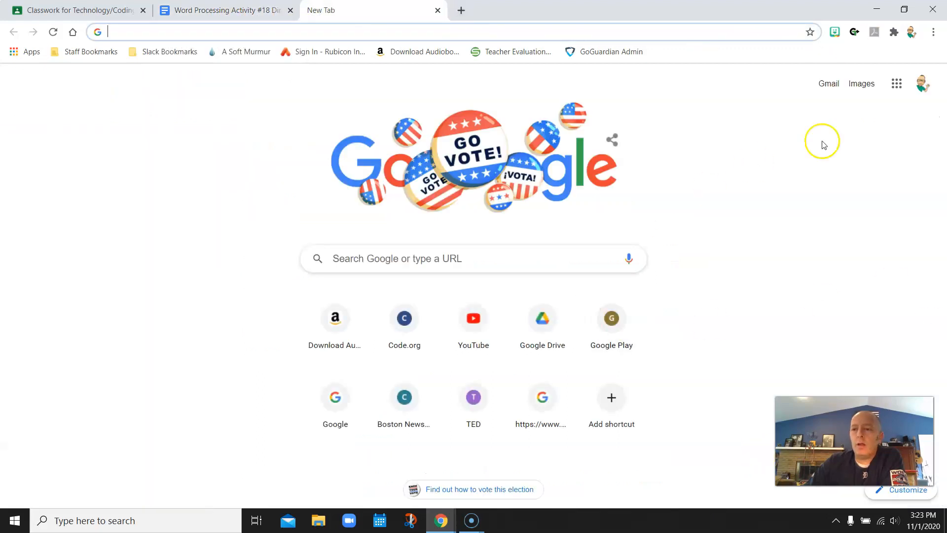
click(897, 85)
click(903, 198)
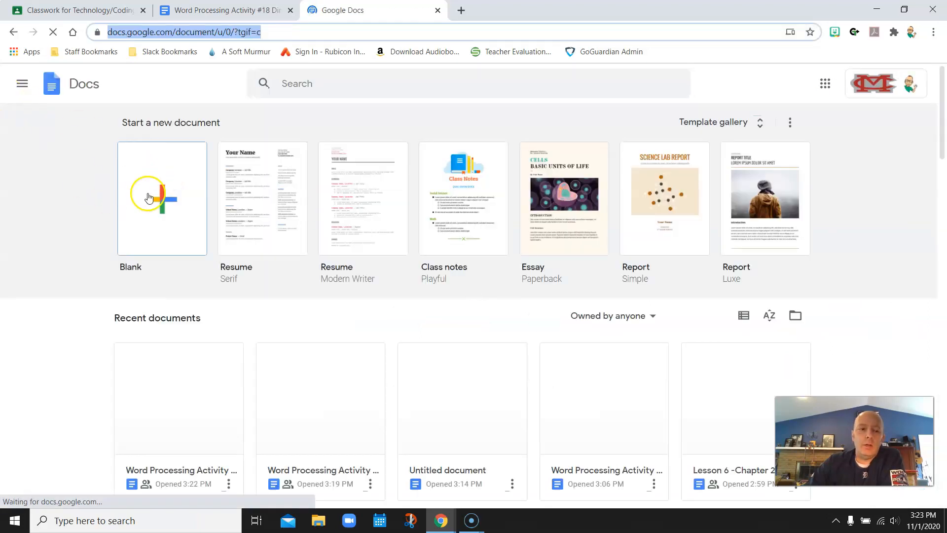
click(144, 191)
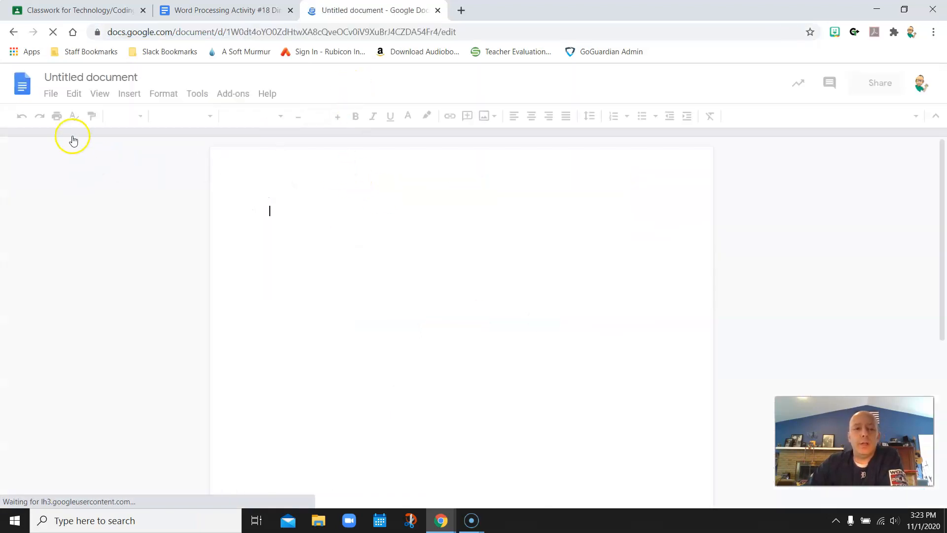
Set the blank document's page orientation to landscape and its top, bottom, left and right margins to 0.5 inches
click(52, 98)
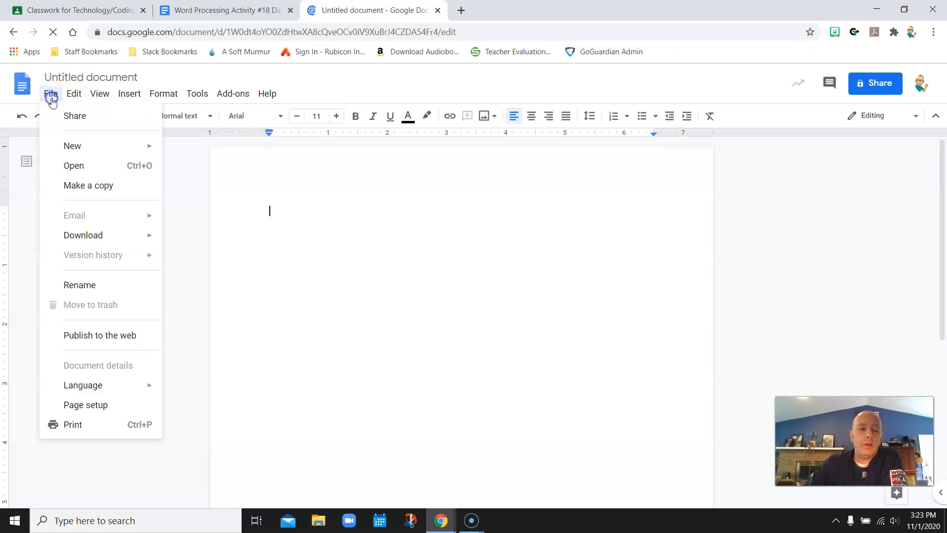
click(78, 425)
click(429, 231)
double_click(566, 235)
text(0.5)
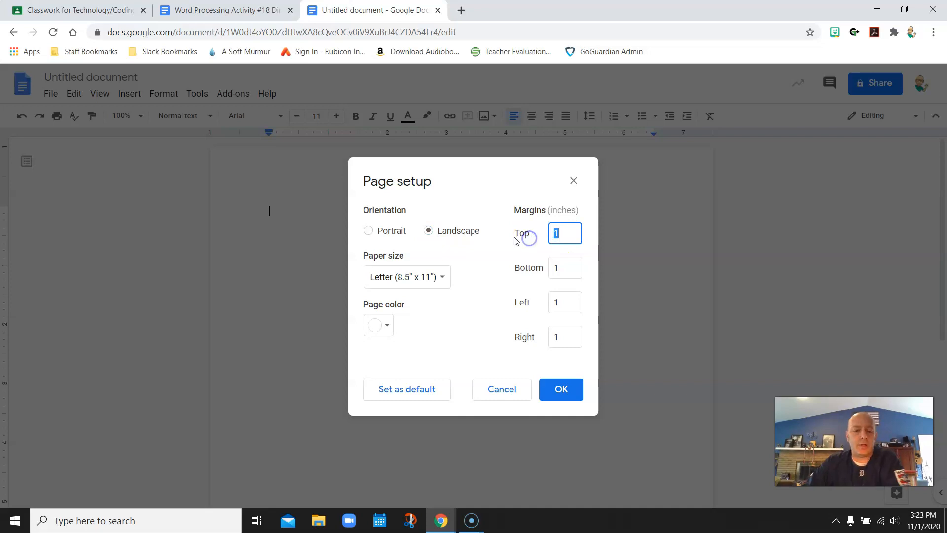
double_click(563, 267)
text(0.5)
double_click(563, 304)
text(0.5)
double_click(555, 337)
text(0.5)
click(561, 388)
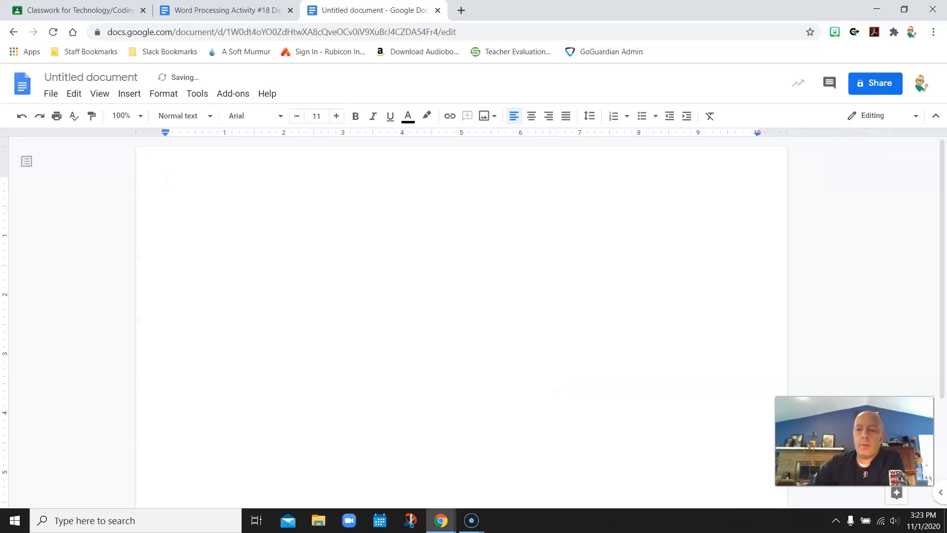
Detach the Word Processing Activity #18 Directions tab into its own window and return to the untitled document in a maximized window
drag(182, 18, 0, 140)
key(alt+Tab)
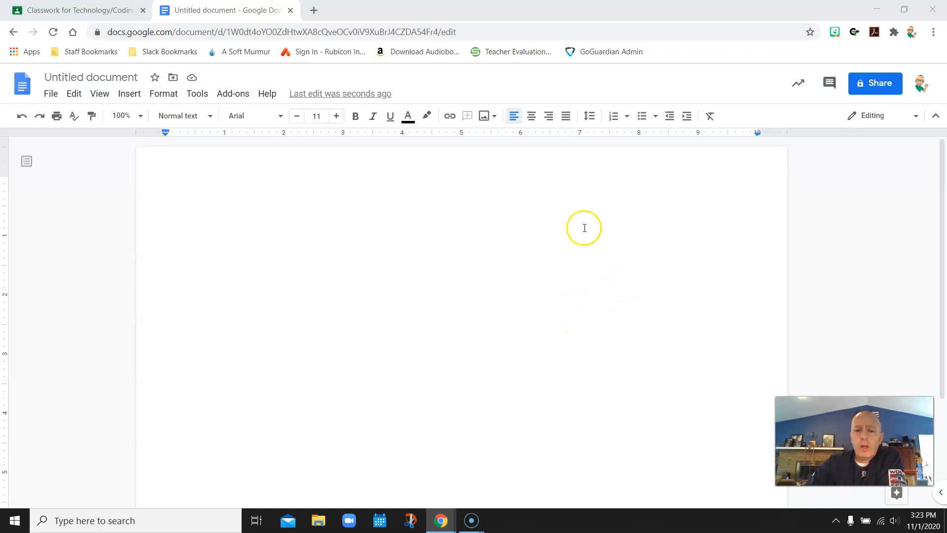
double_click(838, 21)
drag(768, 42, 368, 18)
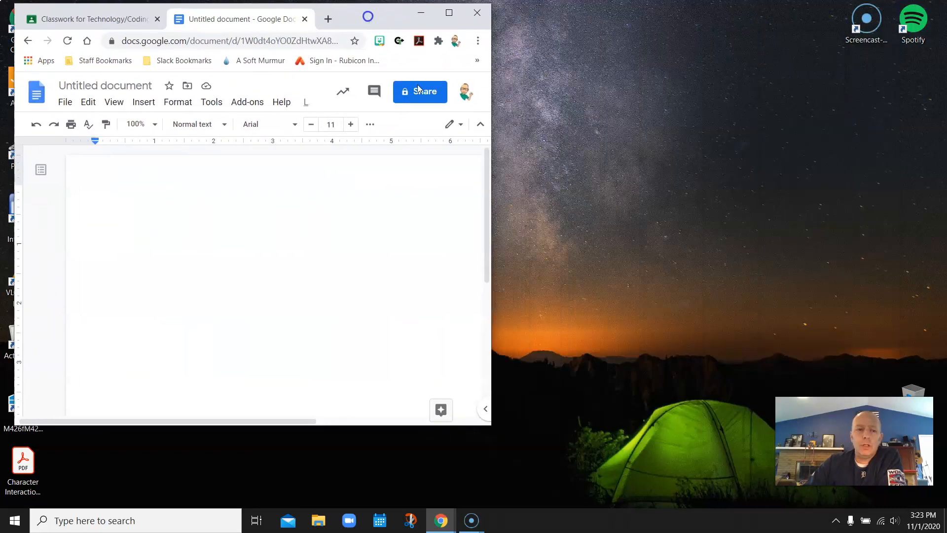
click(449, 13)
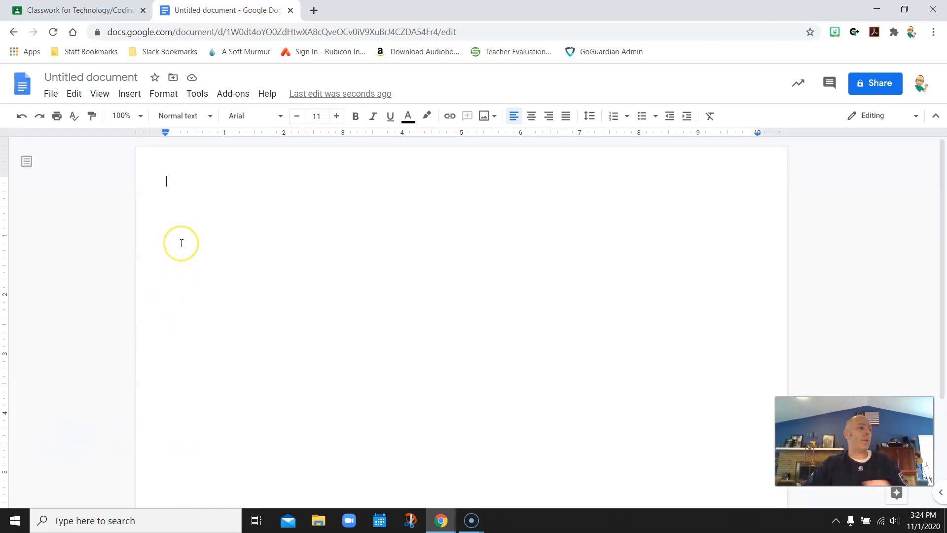
Enter the teacher's name on the first line and "Activity 18" on the second, leaving a blank line below
text(Mr)
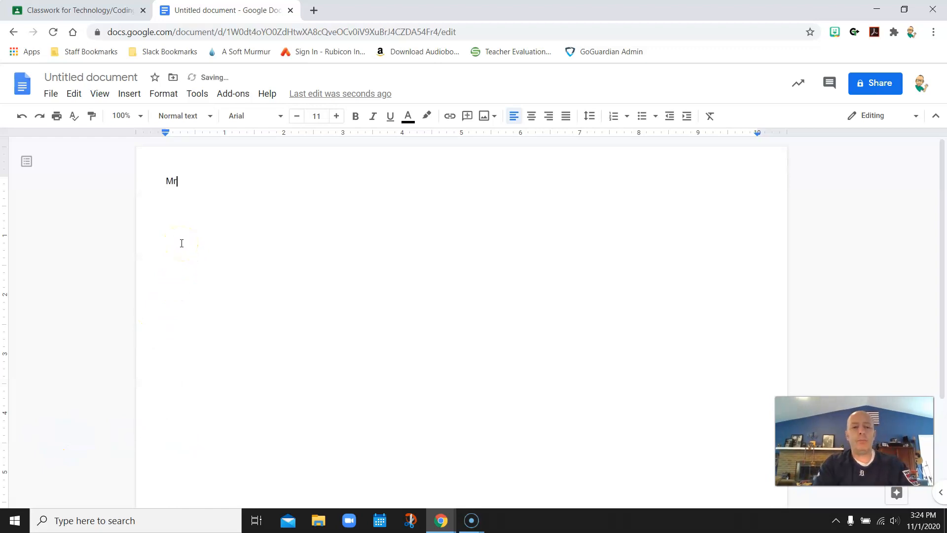
text(. Slack)
key(Return)
text(Activity 18)
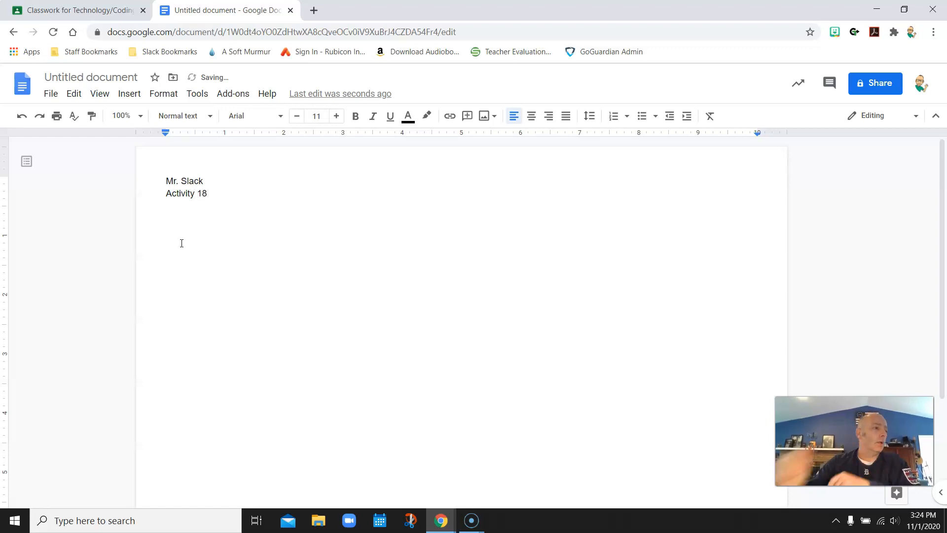
key(Return)
key(Return)
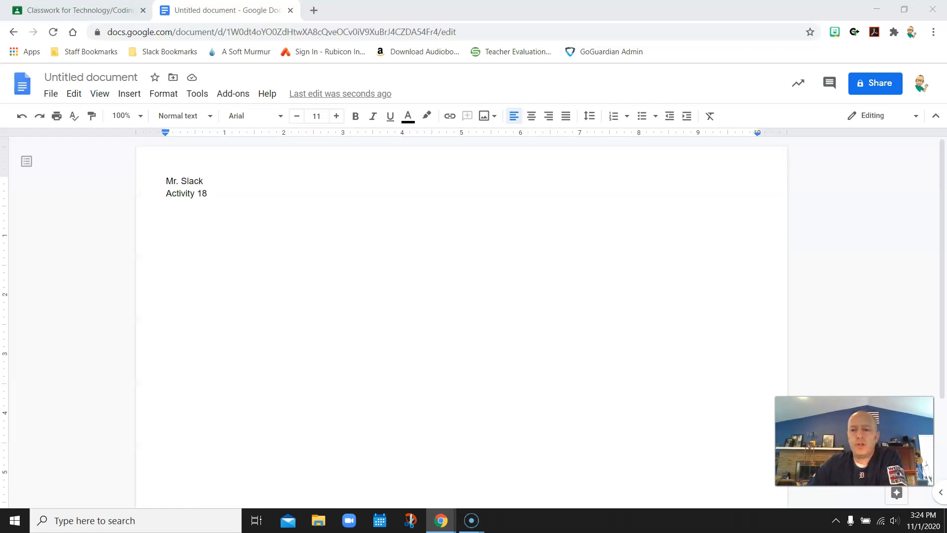
Try the document zoom at 90%, 75% and 50%, and set it to 90%
click(143, 117)
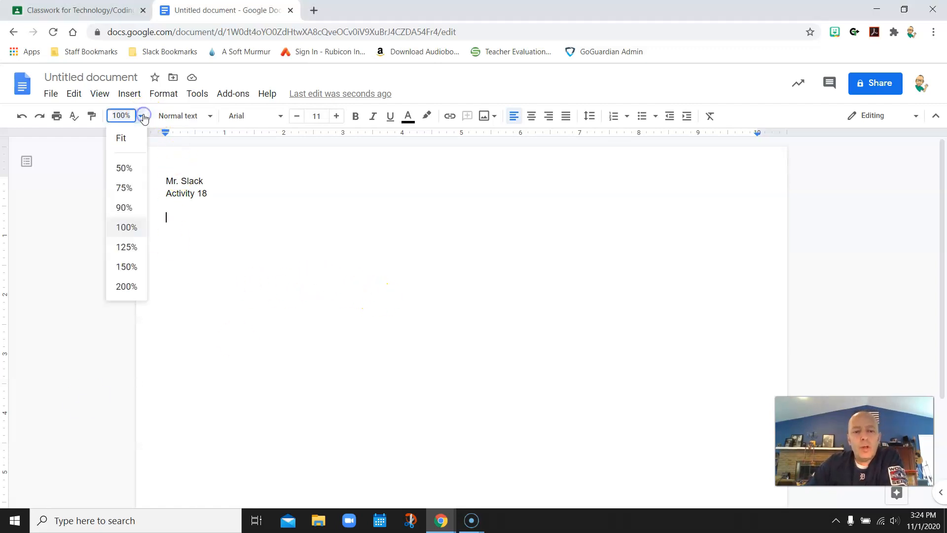
click(124, 208)
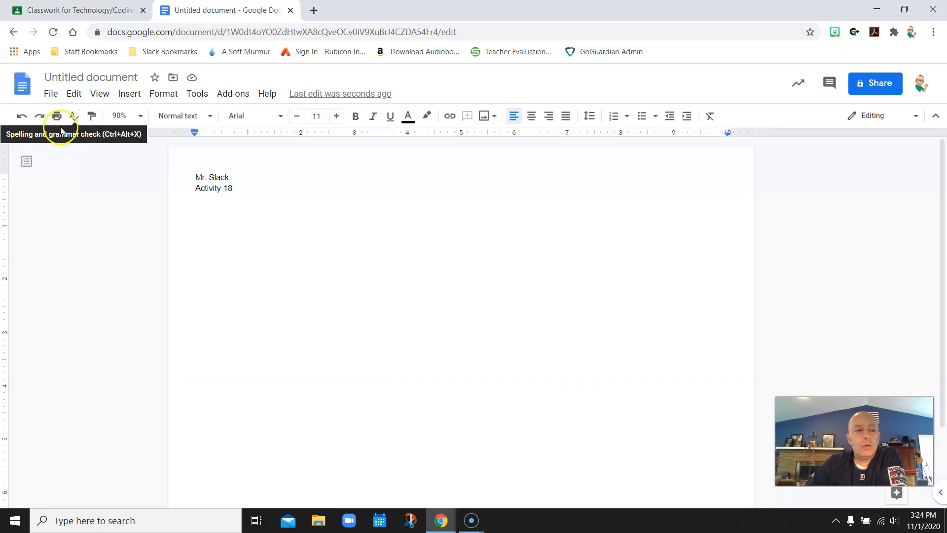
click(142, 118)
click(130, 187)
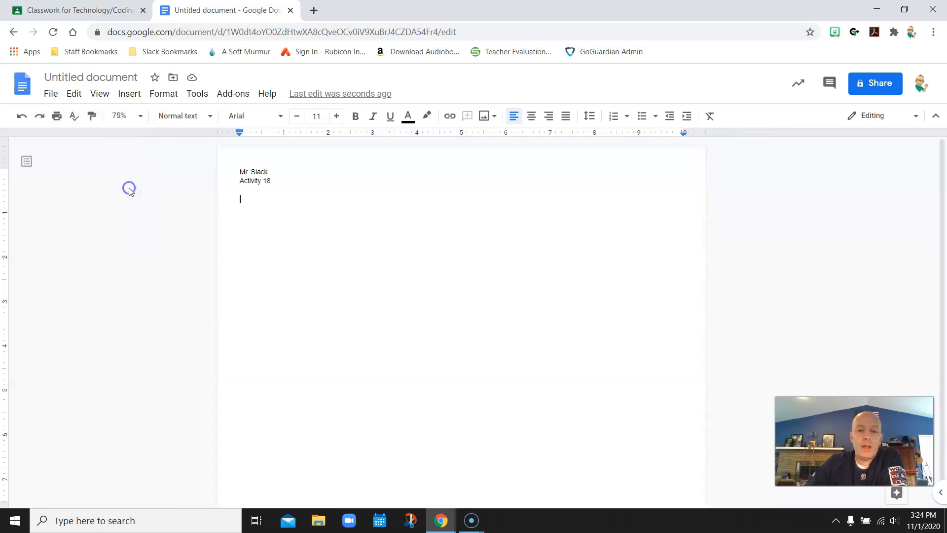
click(141, 116)
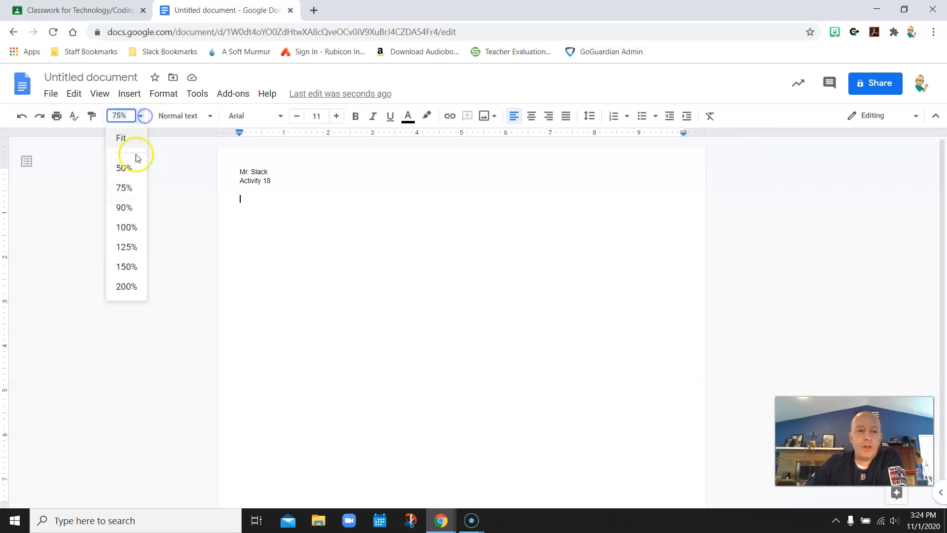
click(133, 165)
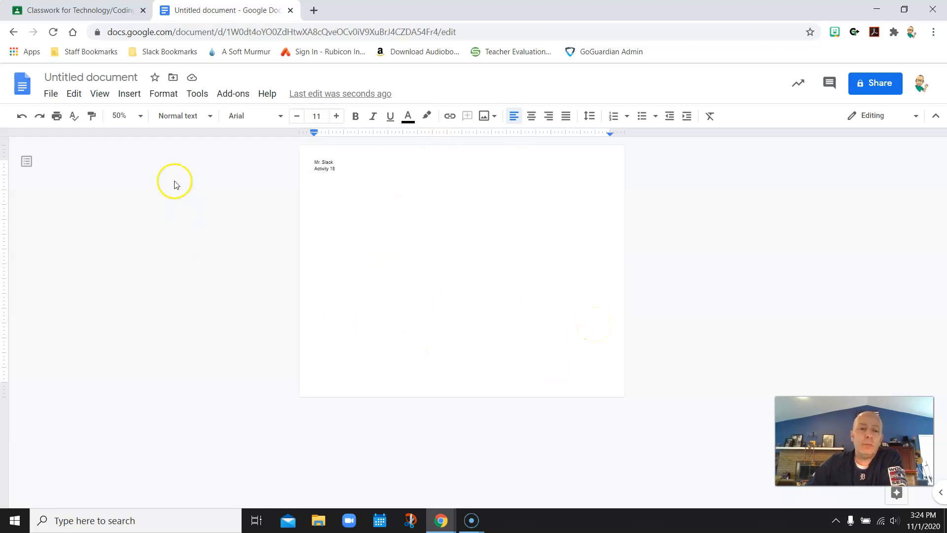
click(140, 116)
click(124, 207)
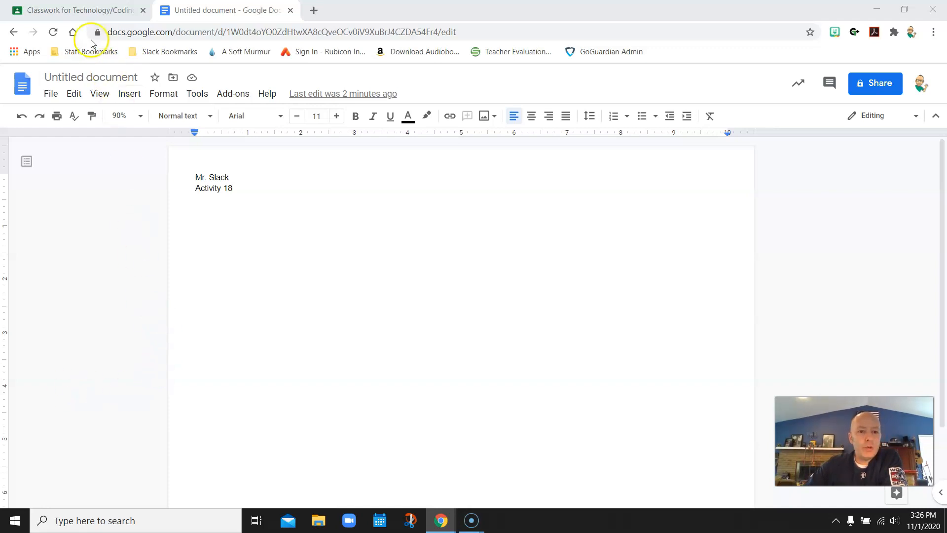
View Word Processing Activity 18 Teacher Sample.jpg in the Classroom assignment, close its preview, and return to the untitled document
click(81, 10)
click(152, 351)
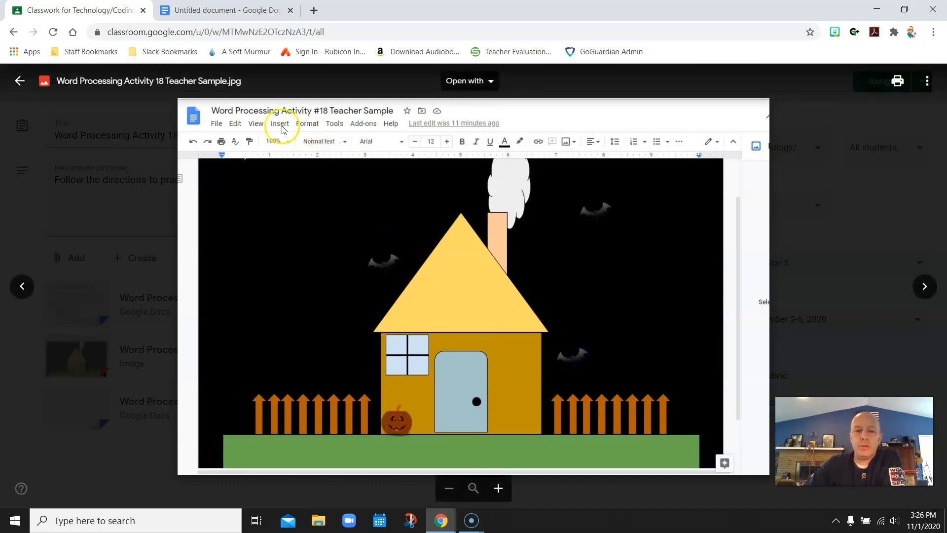
click(19, 80)
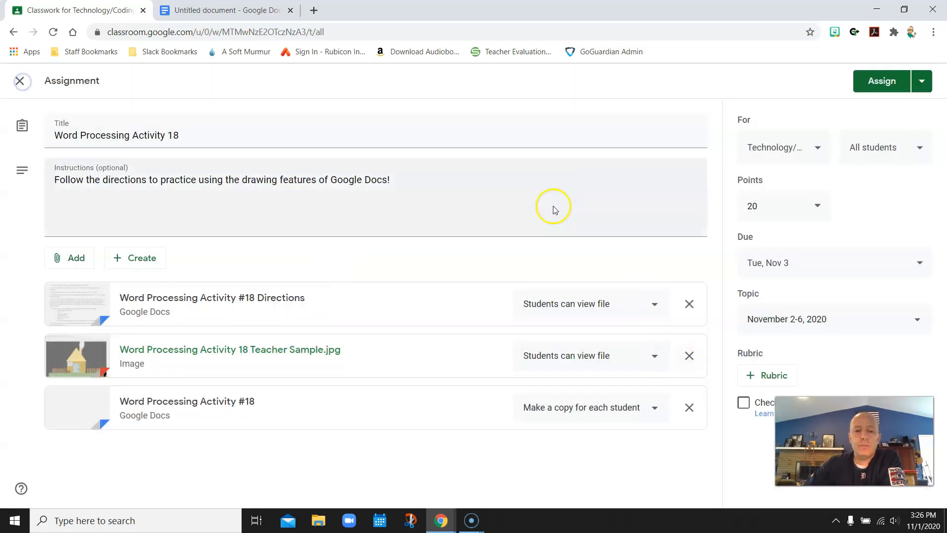
click(209, 11)
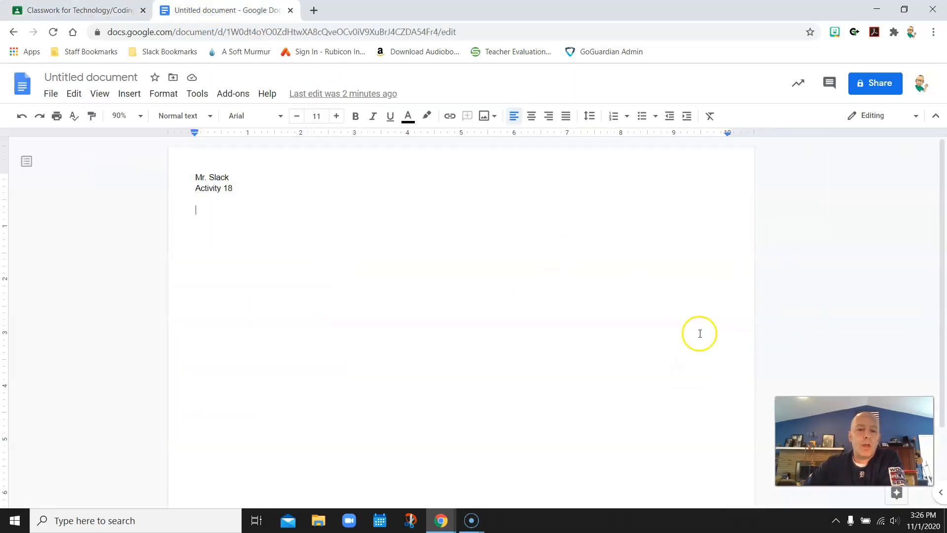
Insert a new drawing and draw a rectangle about 3.4 inches wide and 2.8 inches tall near the canvas's lower middle as the house body
click(129, 93)
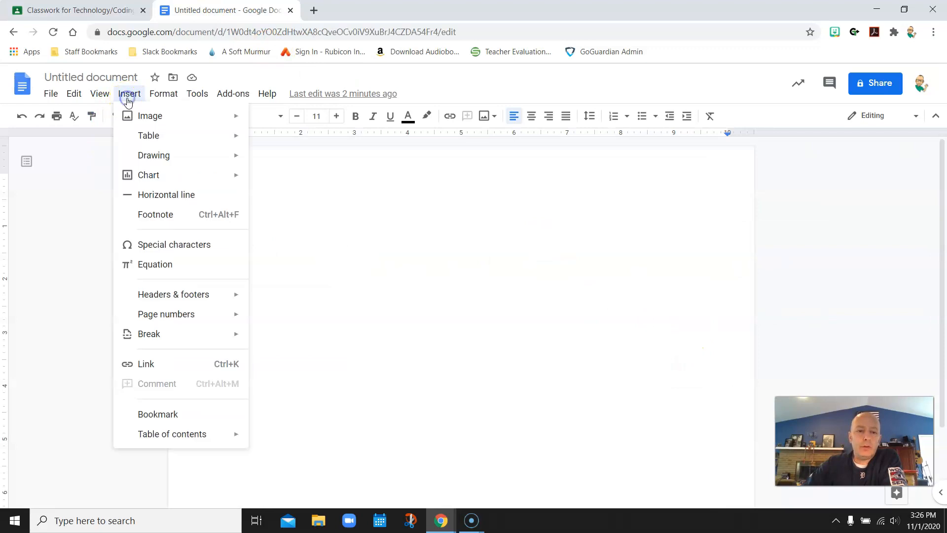
mouse_move(190, 163)
click(259, 159)
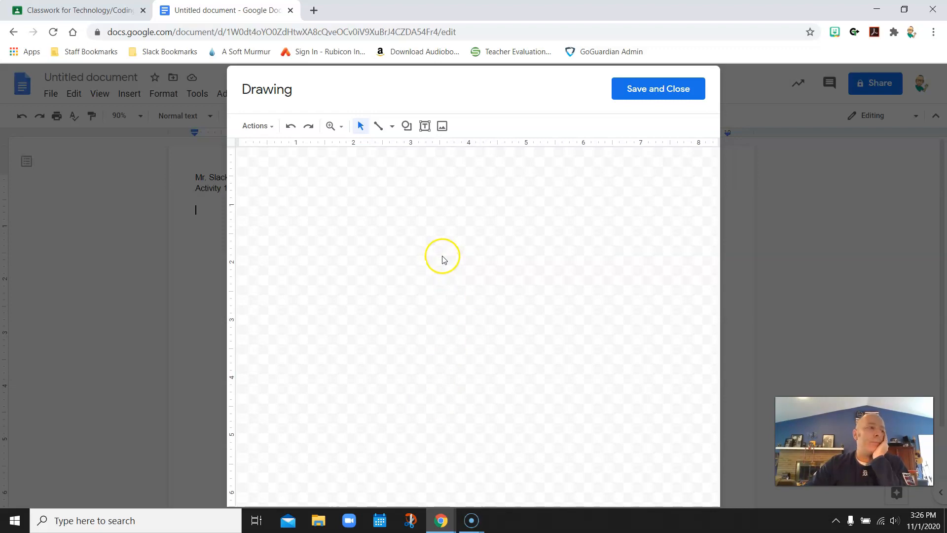
click(407, 126)
mouse_move(415, 150)
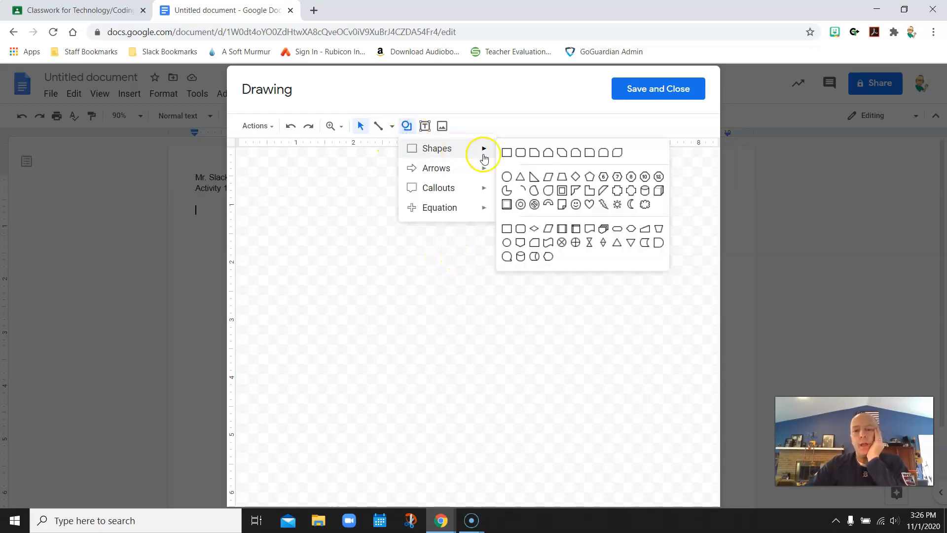
click(507, 153)
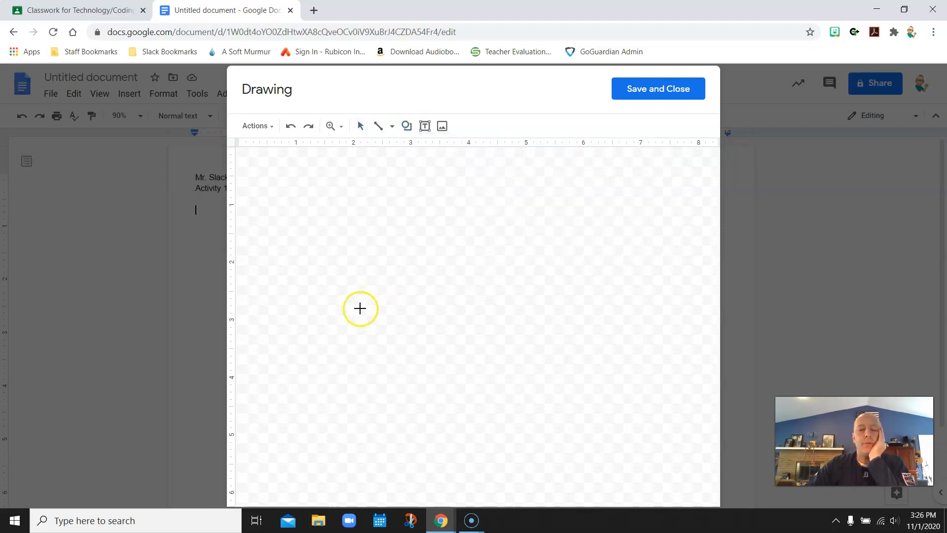
mouse_move(391, 315)
mouse_down()
mouse_move(539, 375)
mouse_move(566, 450)
mouse_move(566, 478)
mouse_up()
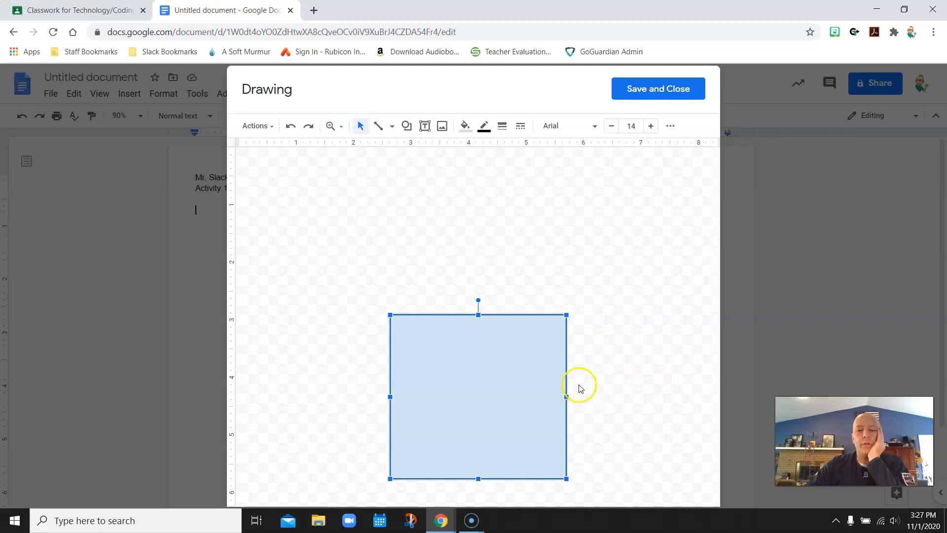
drag(566, 397, 587, 396)
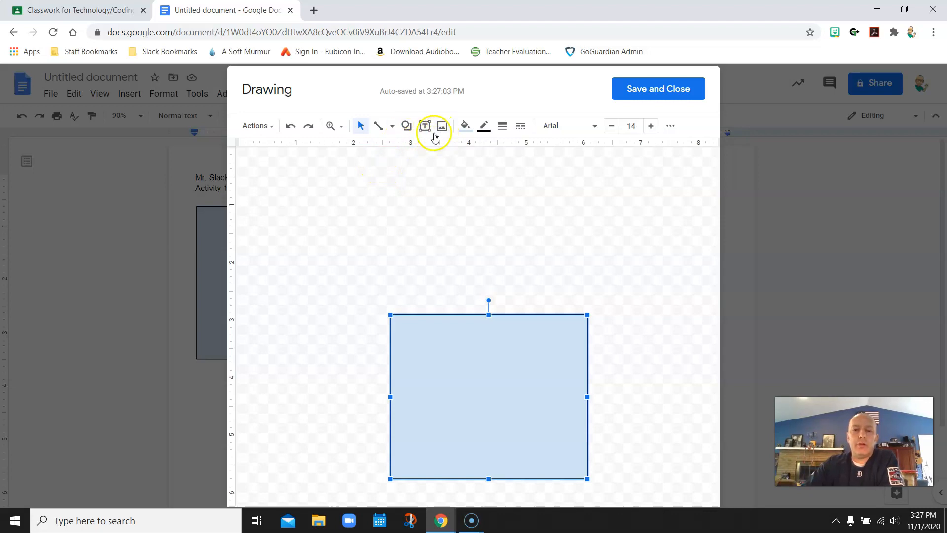
Fill the house body rectangle with a solid light yellow and deselect it
click(464, 126)
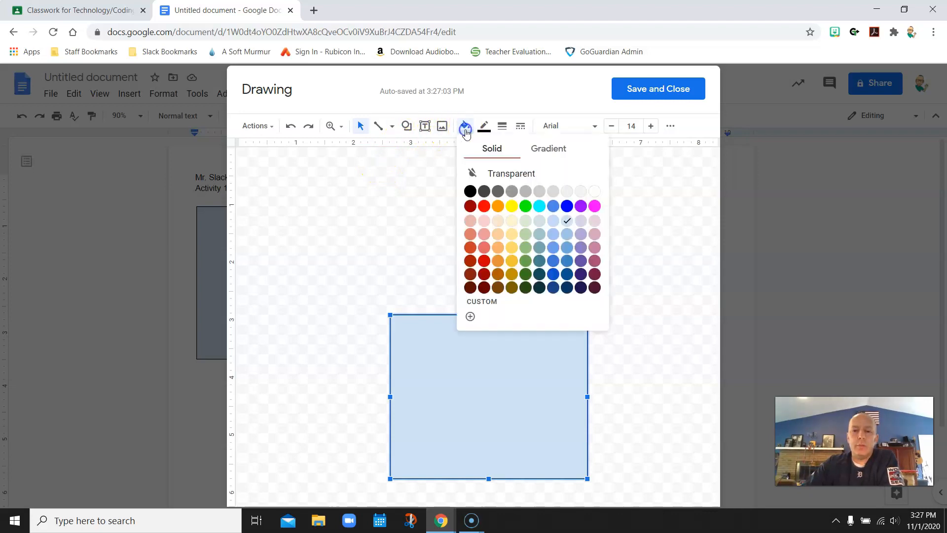
click(512, 234)
click(628, 285)
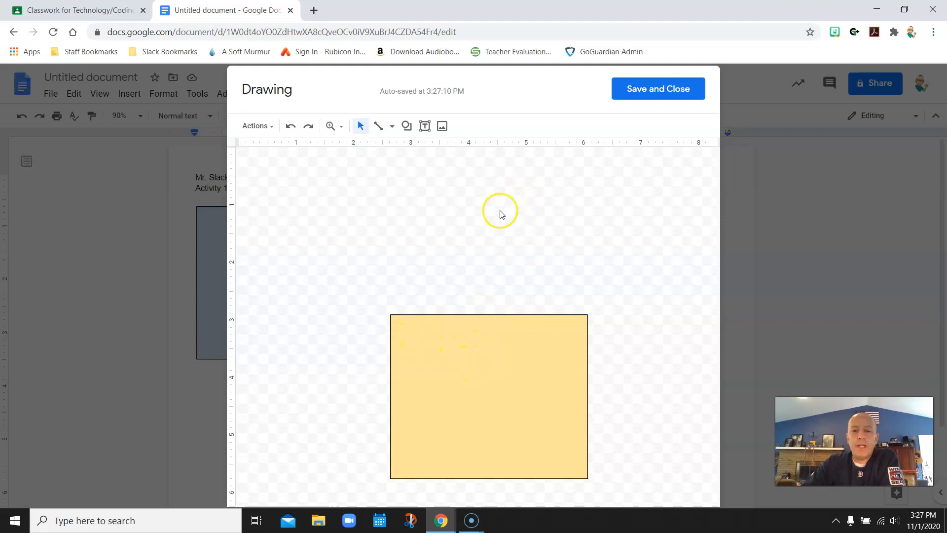
Draw a triangle about 4.6 inches wide and 2.4 inches tall above the house body as the roof
click(408, 127)
click(445, 149)
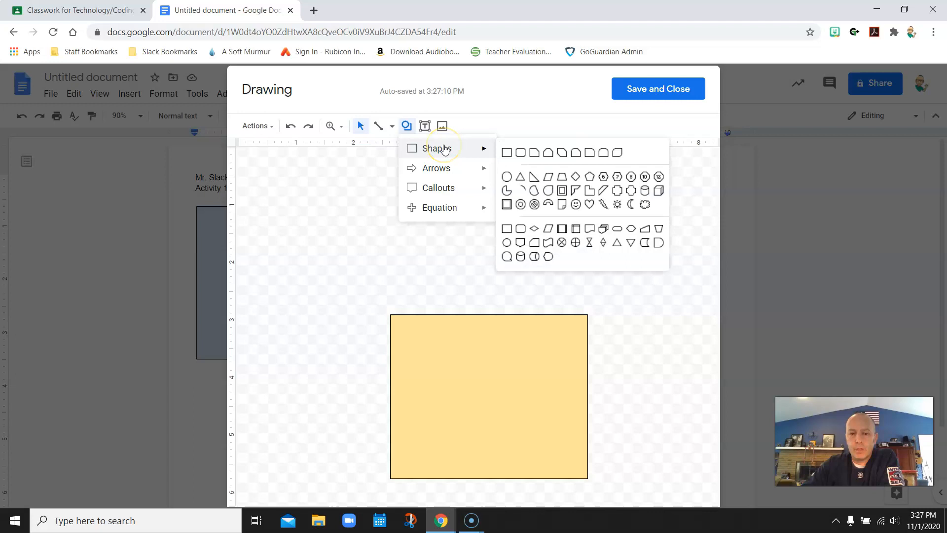
click(521, 179)
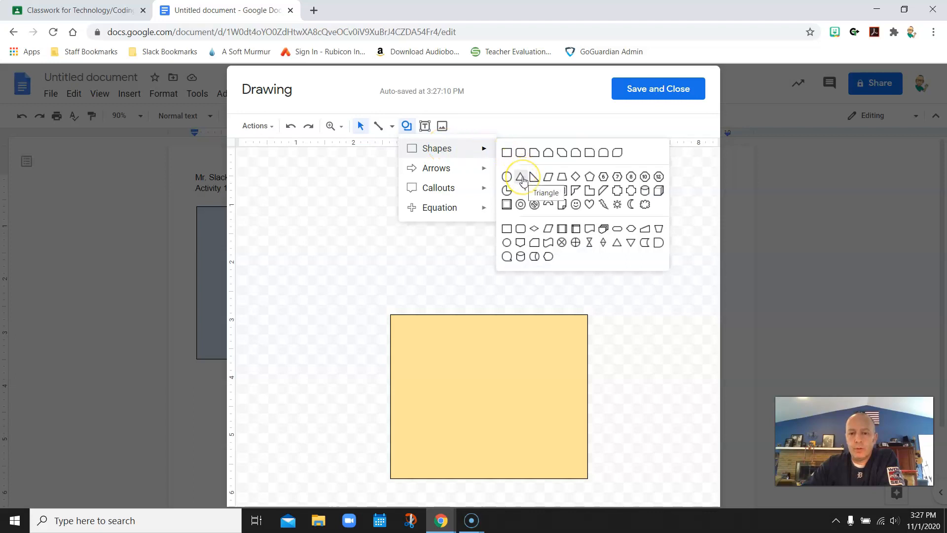
drag(402, 166, 670, 304)
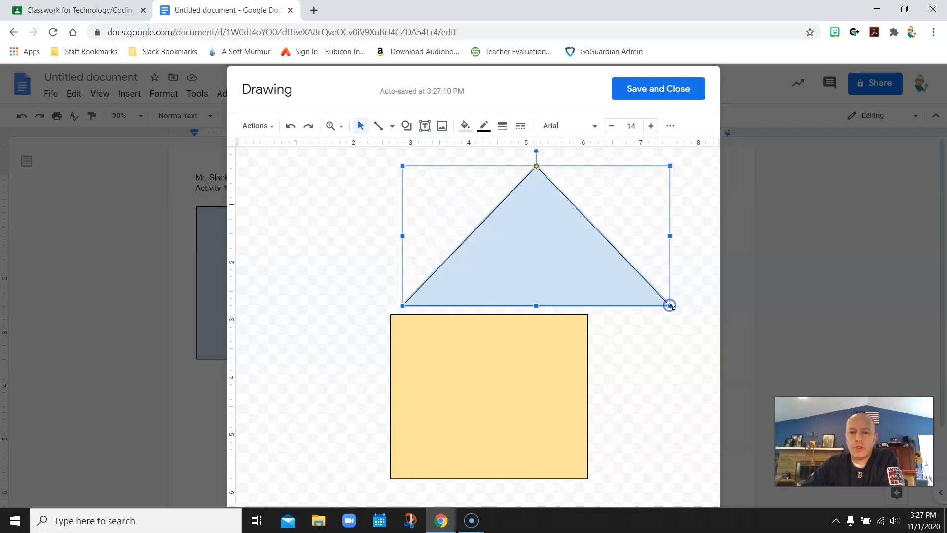
Fill the roof triangle with solid light green and move it to sit centered directly on top of the house body
click(465, 126)
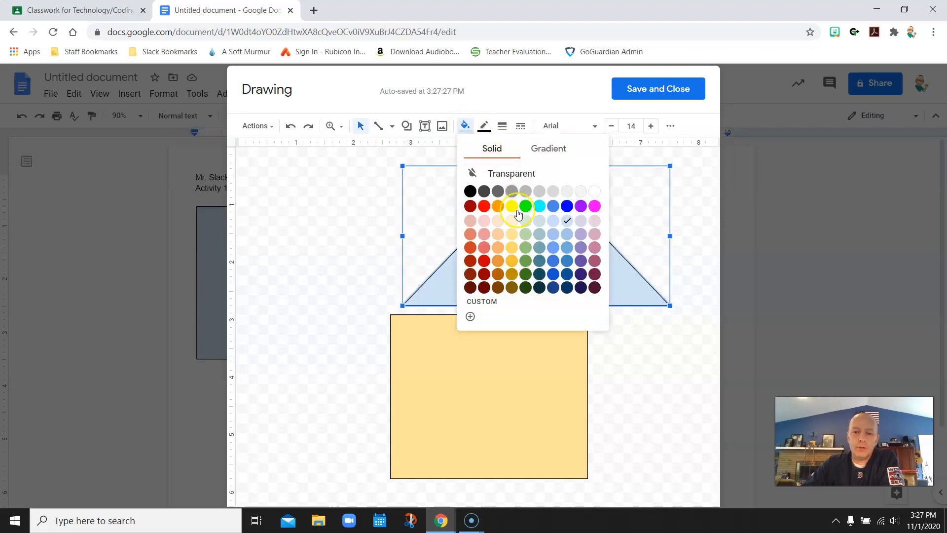
click(525, 234)
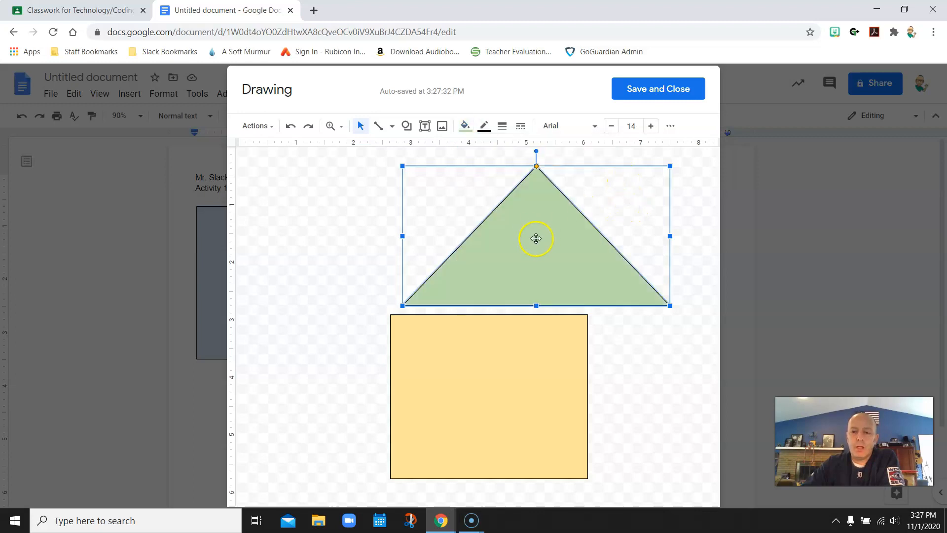
drag(539, 239, 492, 243)
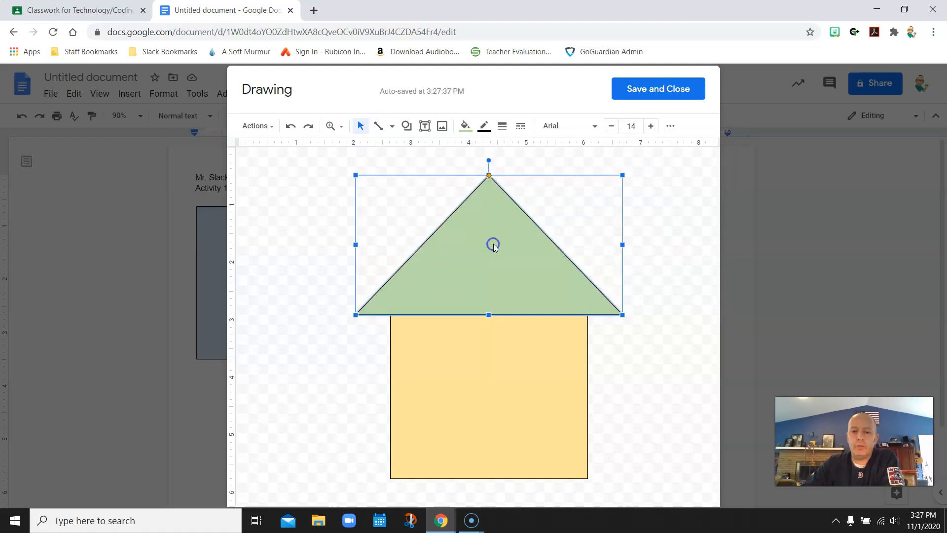
click(568, 211)
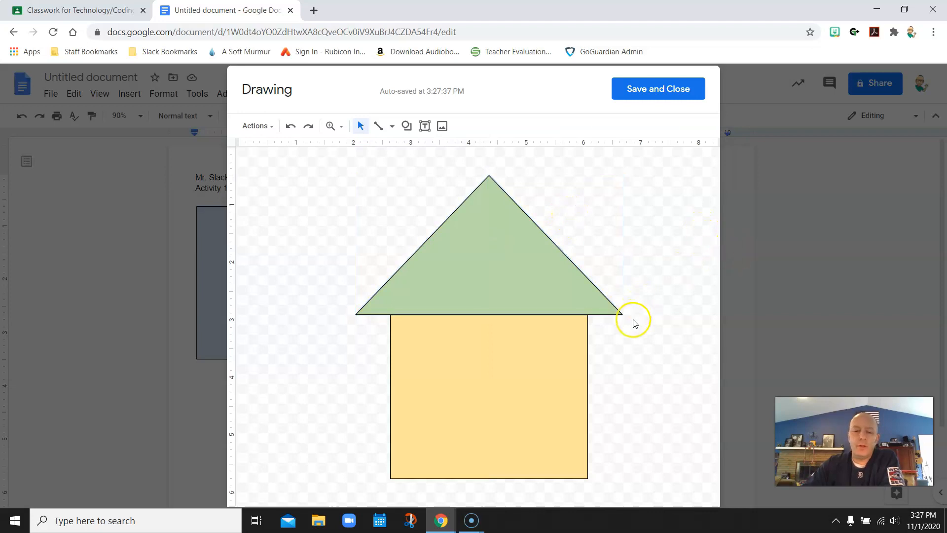
Draw a door rectangle about 1 inch wide and 2 inches tall on the house's bottom edge, positioned toward the right of the body
click(405, 127)
mouse_move(437, 148)
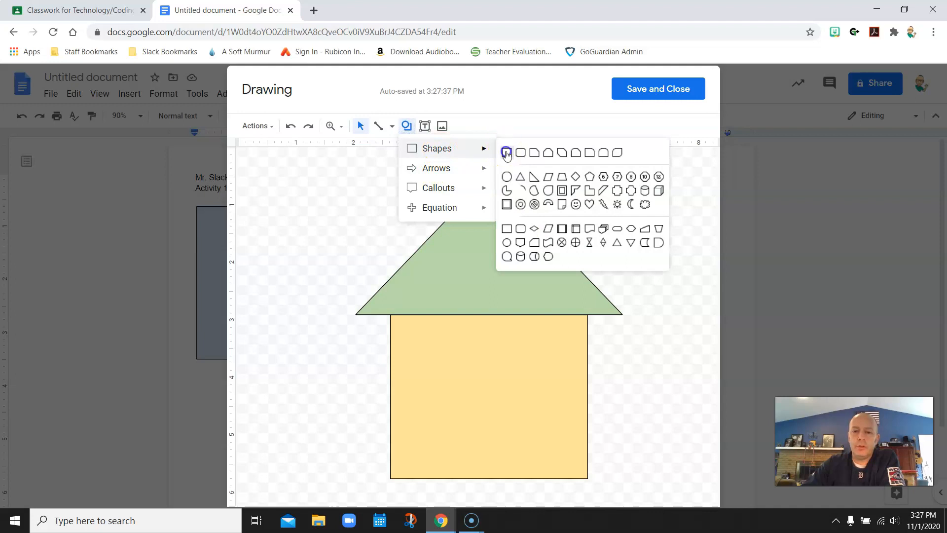
click(505, 152)
drag(462, 362, 522, 477)
drag(504, 438, 533, 435)
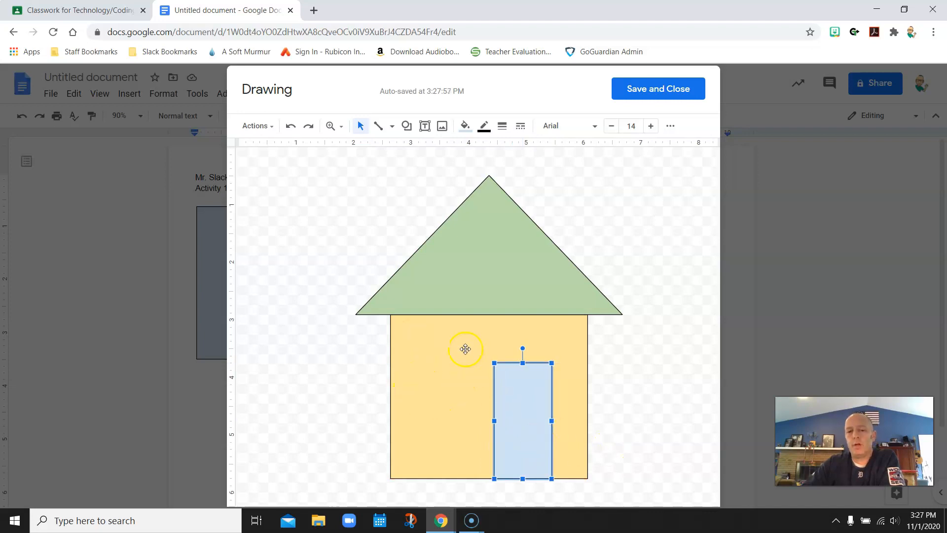
Fill the door rectangle with a solid light pinkish red and deselect it
click(464, 126)
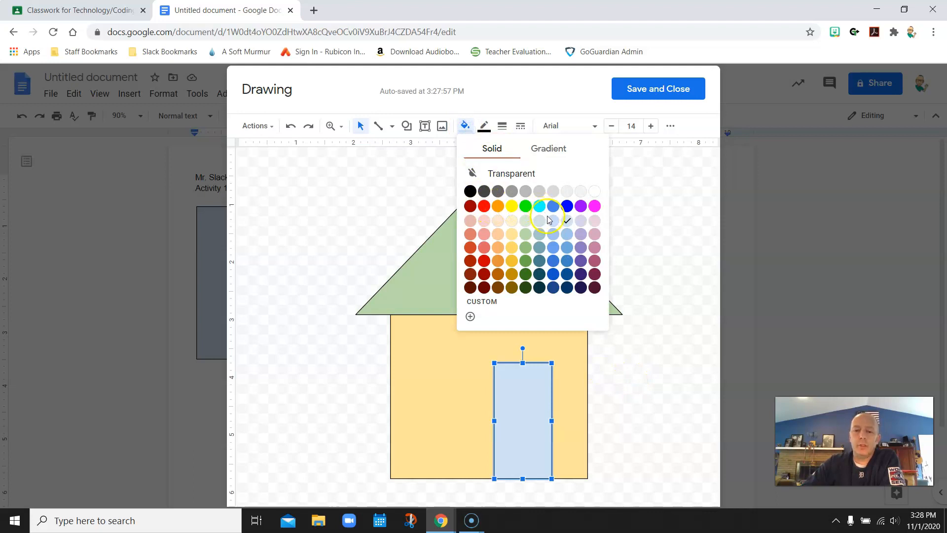
click(469, 220)
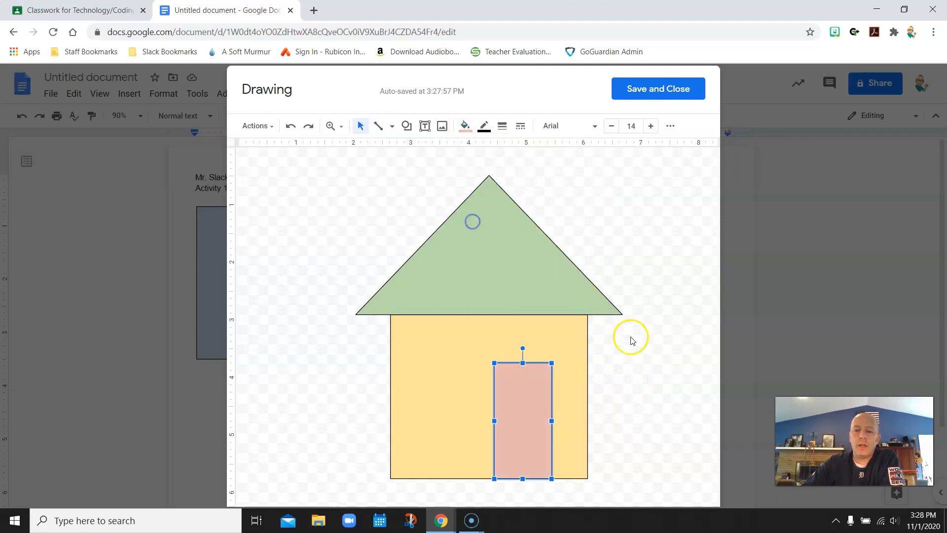
click(631, 340)
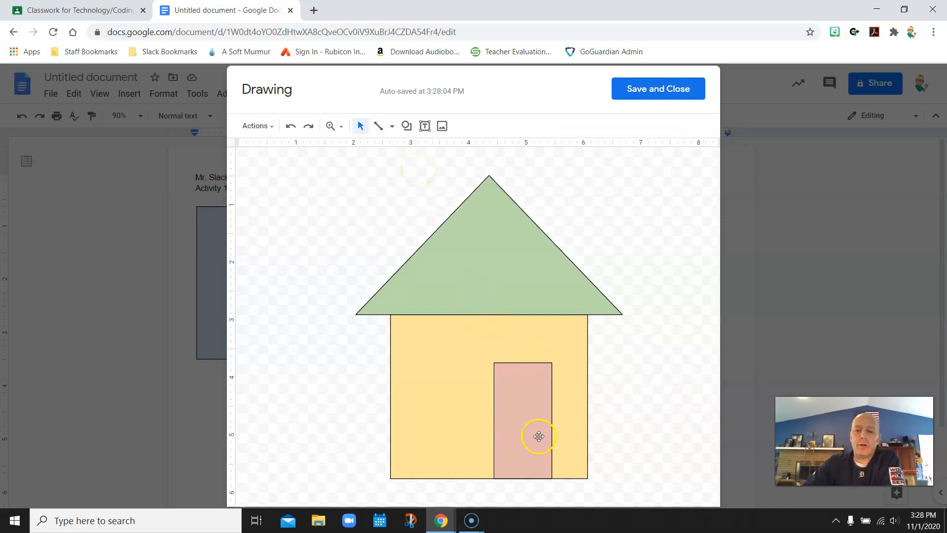
Draw a small oval doorknob near the right edge of the door, fill it with solid black and deselect it
click(407, 125)
mouse_move(458, 157)
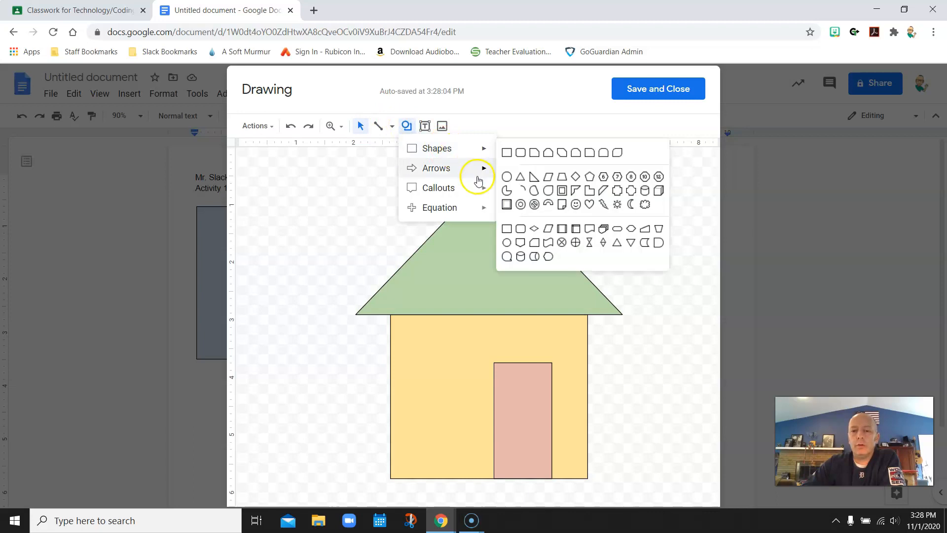
click(507, 176)
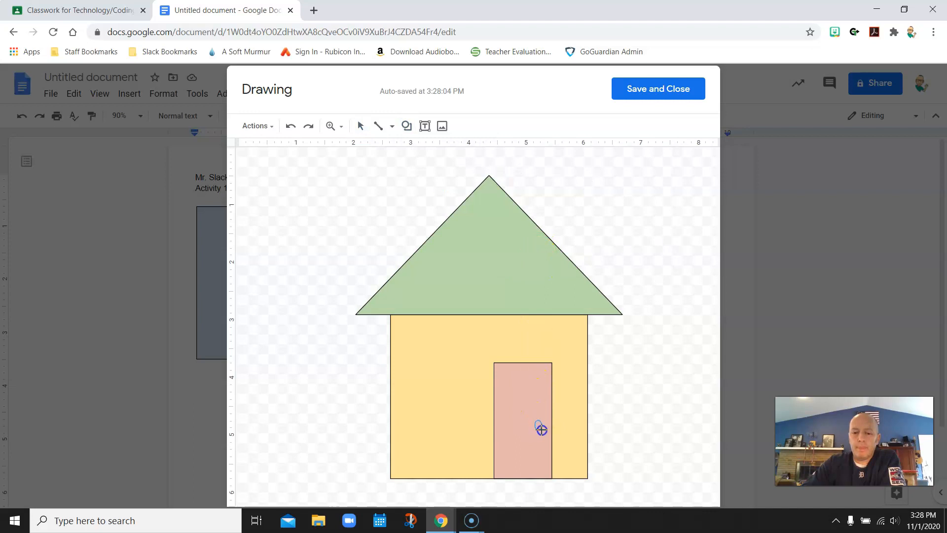
drag(543, 429, 545, 433)
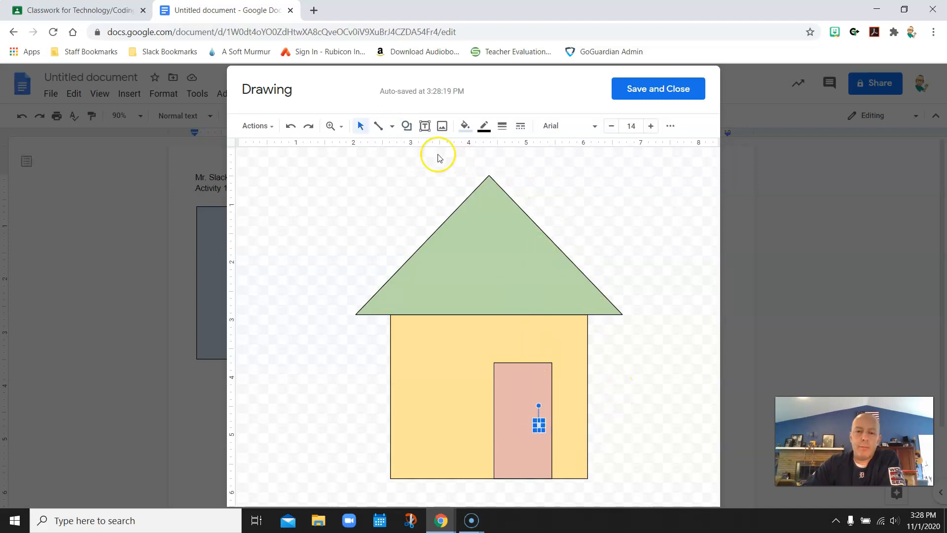
click(459, 132)
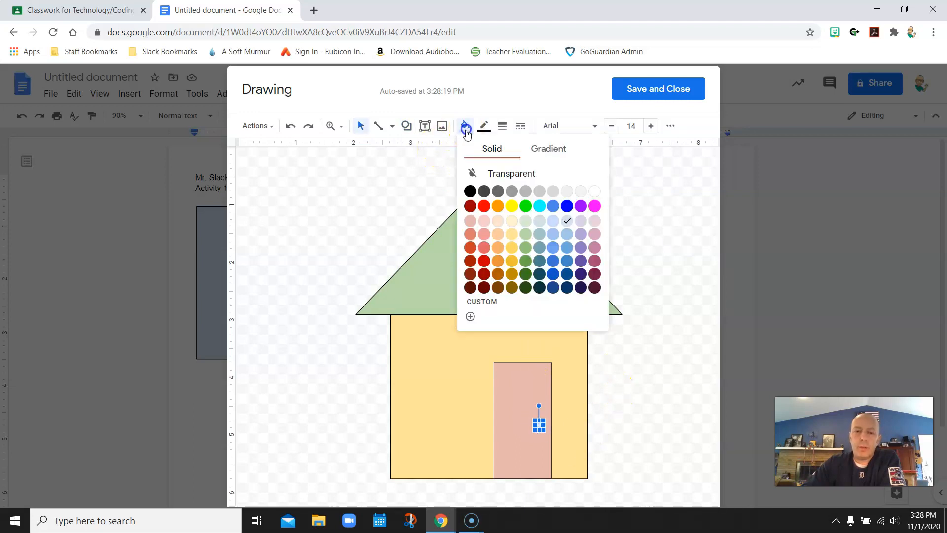
click(473, 191)
click(630, 412)
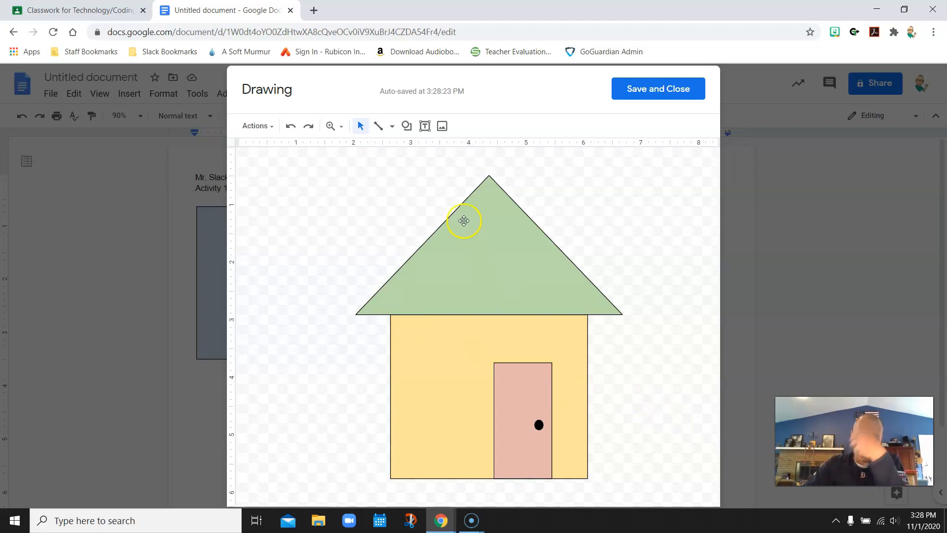
Draw a window rectangle about 1.2 inches wide and 1 inch tall on the house body, up and left of the door
click(406, 126)
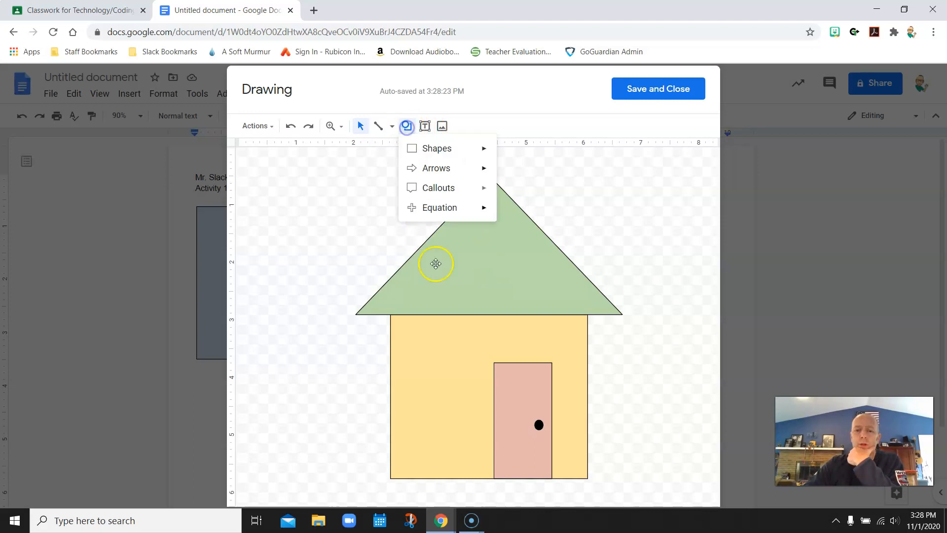
mouse_move(434, 148)
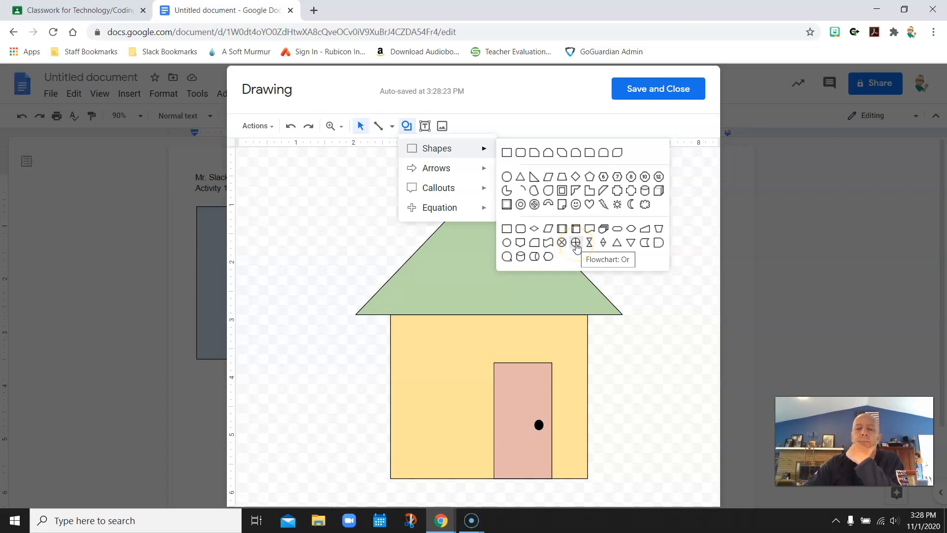
click(509, 153)
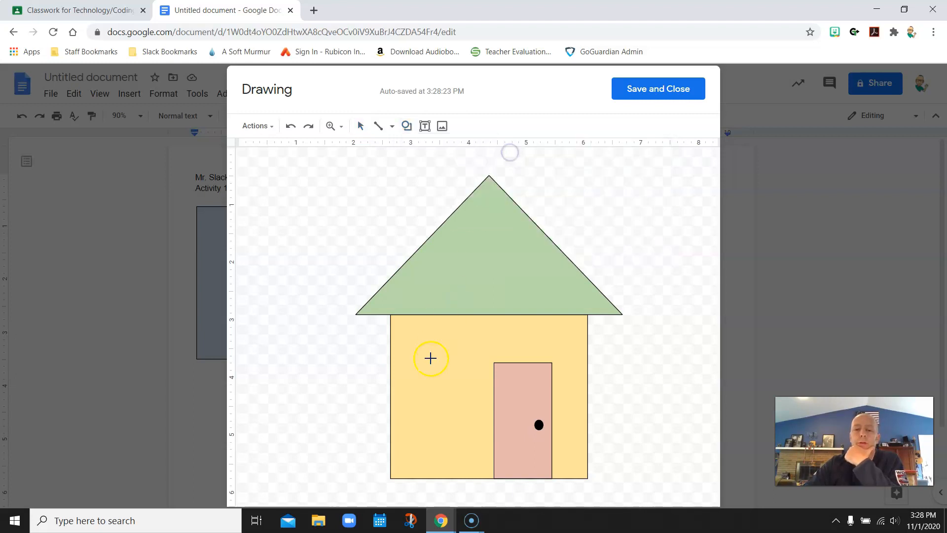
drag(413, 336, 481, 393)
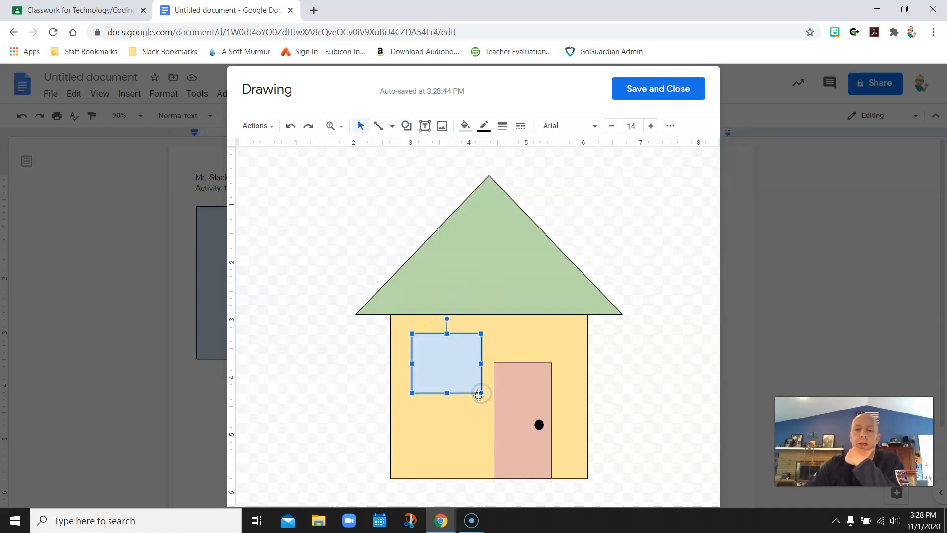
click(380, 360)
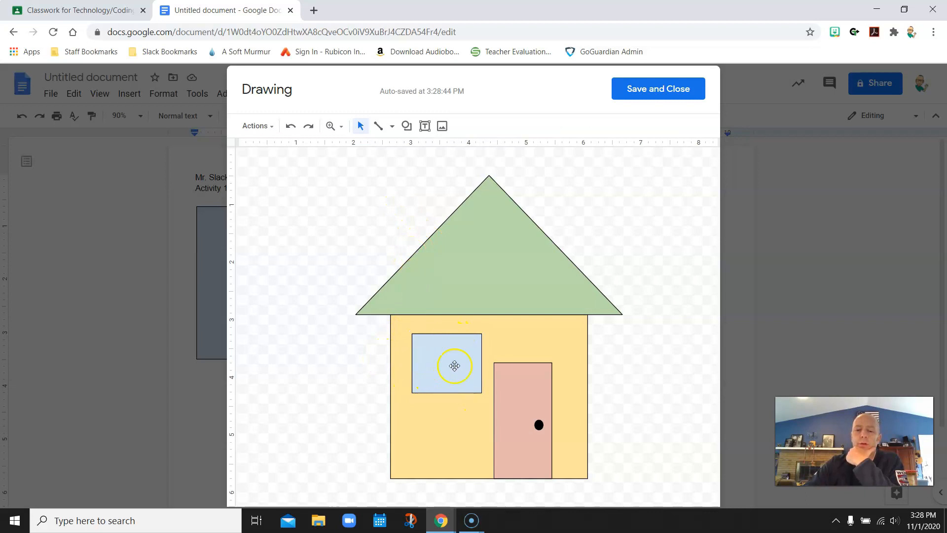
Draw a vertical line down the middle of the window with a 3px weight, undoing any stray line
click(379, 134)
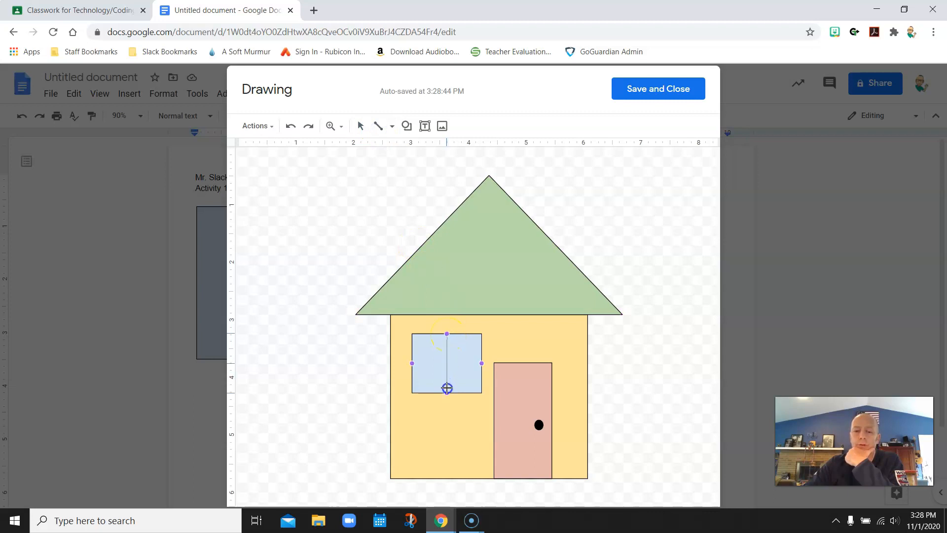
drag(447, 392, 446, 392)
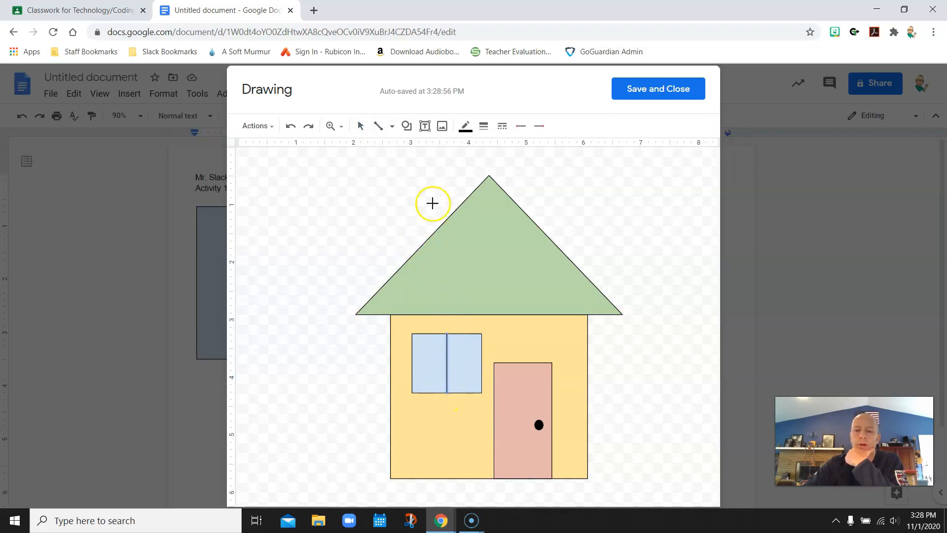
click(483, 126)
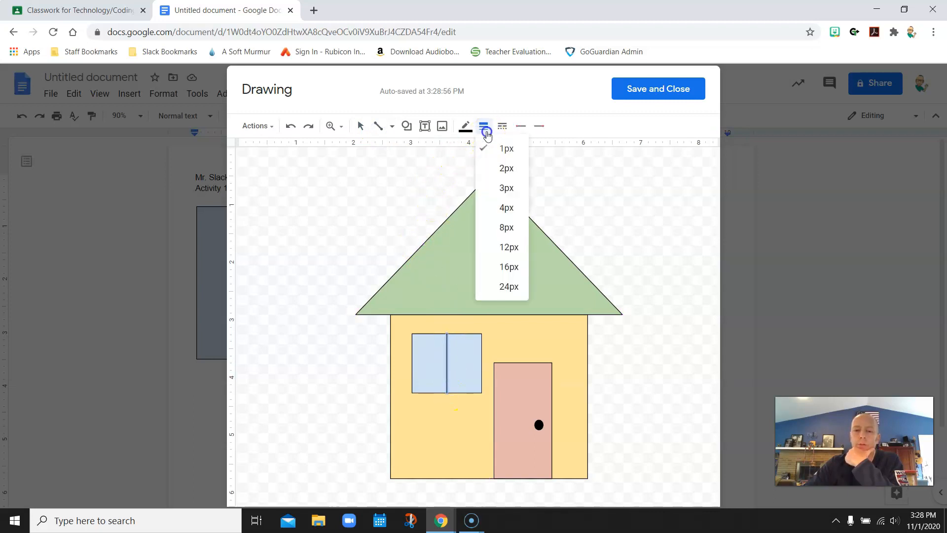
click(505, 190)
drag(440, 360, 499, 419)
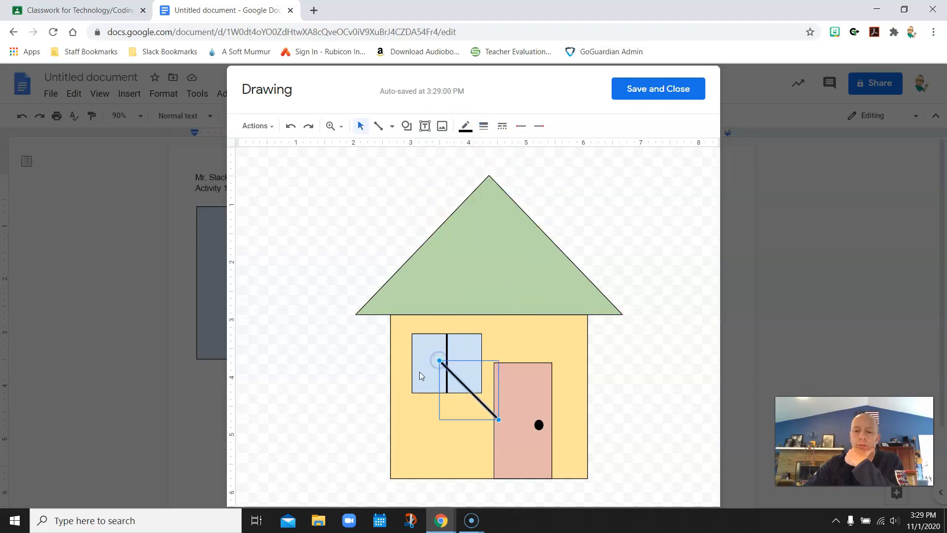
click(291, 126)
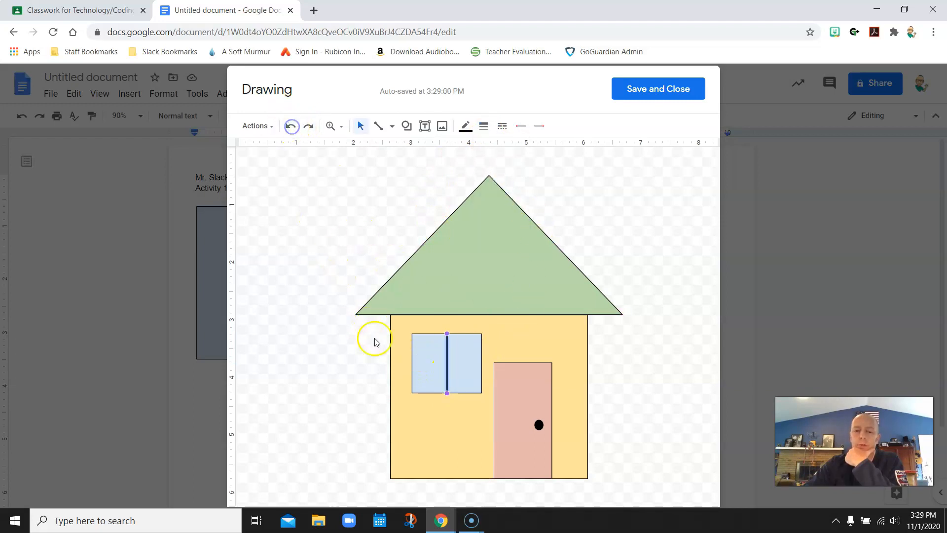
Draw a horizontal line across the middle of the window to form four panes, undo any stray line and deselect
click(379, 126)
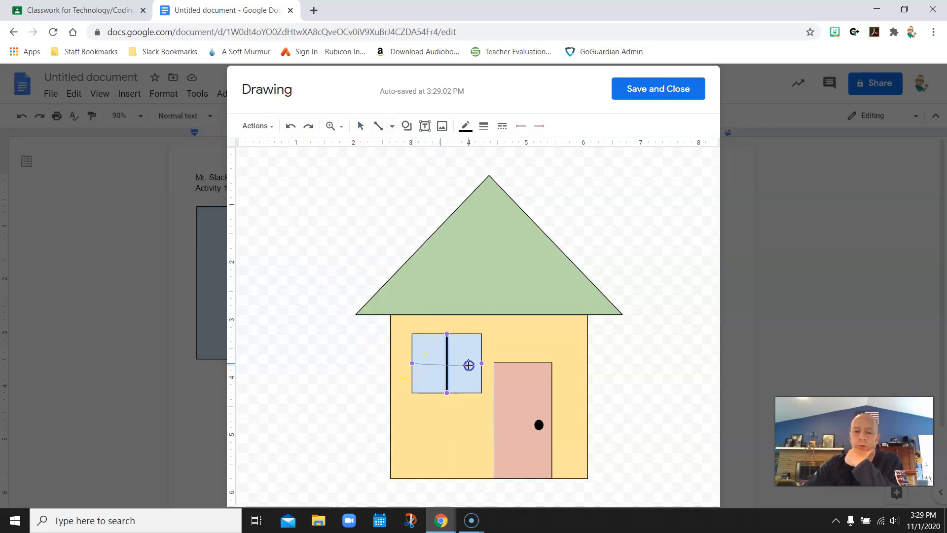
drag(475, 366, 481, 363)
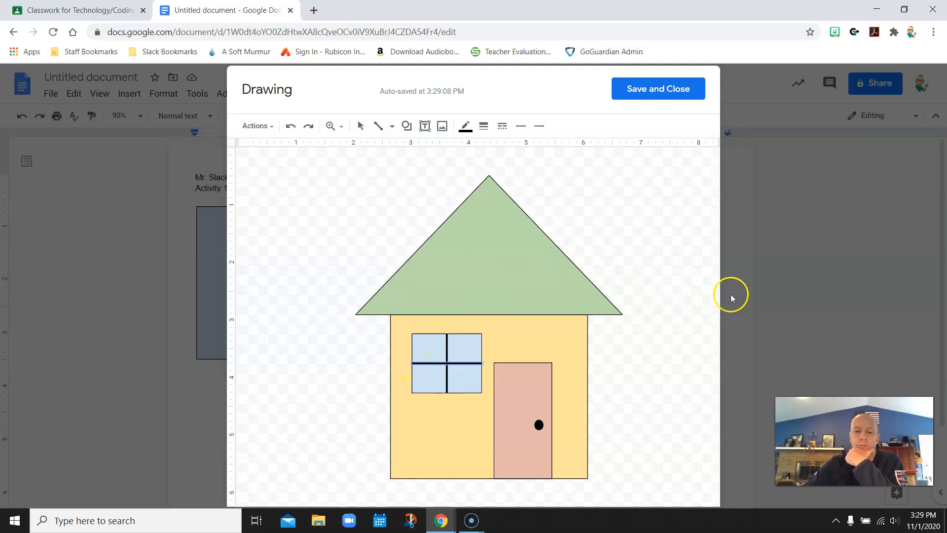
drag(701, 311, 642, 254)
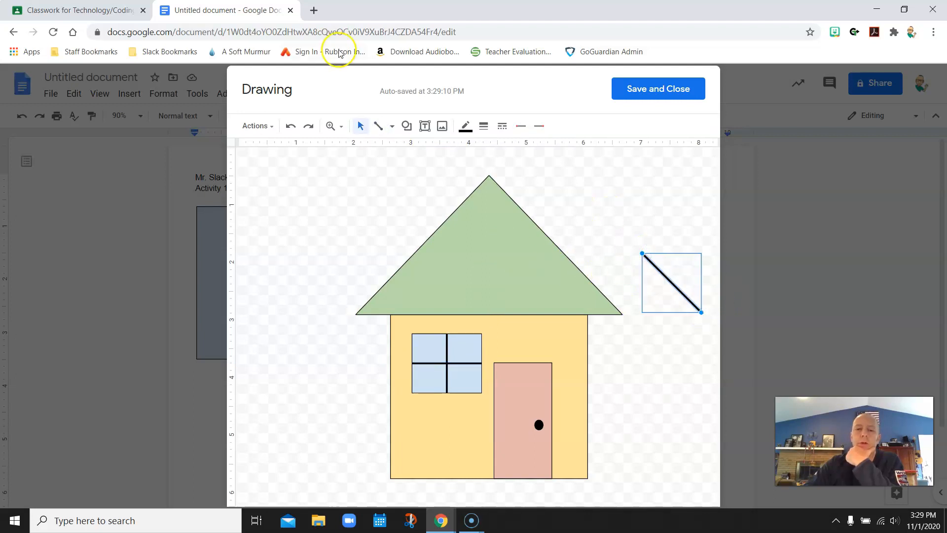
click(291, 125)
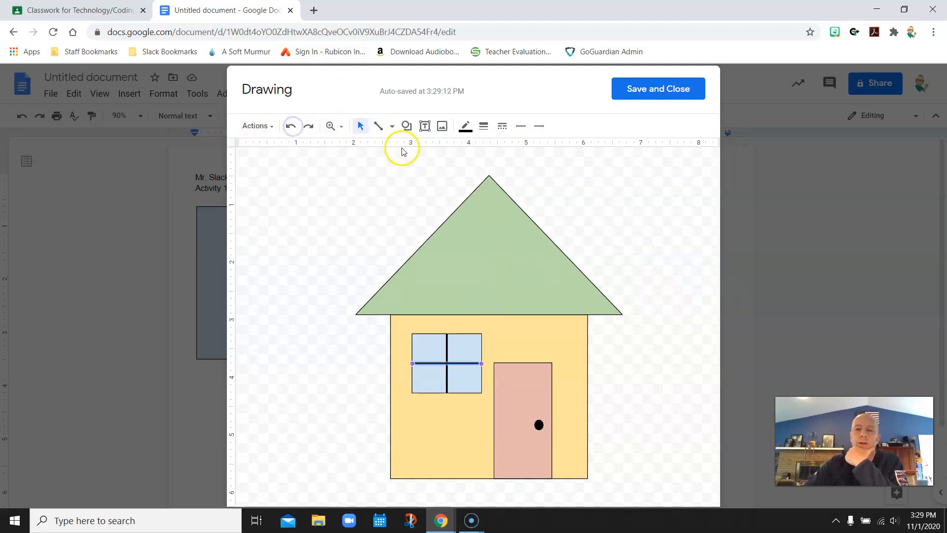
click(326, 366)
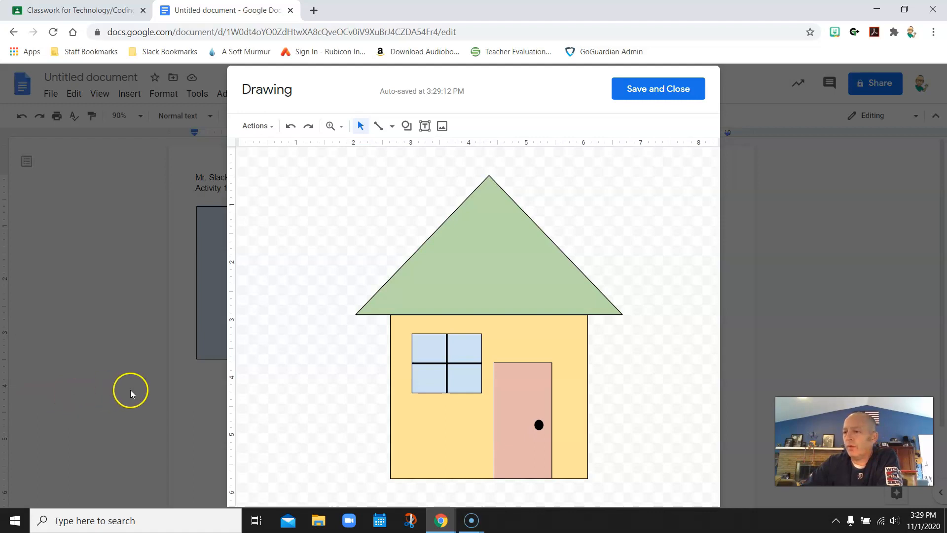
Draw an up arrow about 0.4 inches wide and 1.5 inches tall in the empty area beside the roof and fill it with dark brown
click(408, 127)
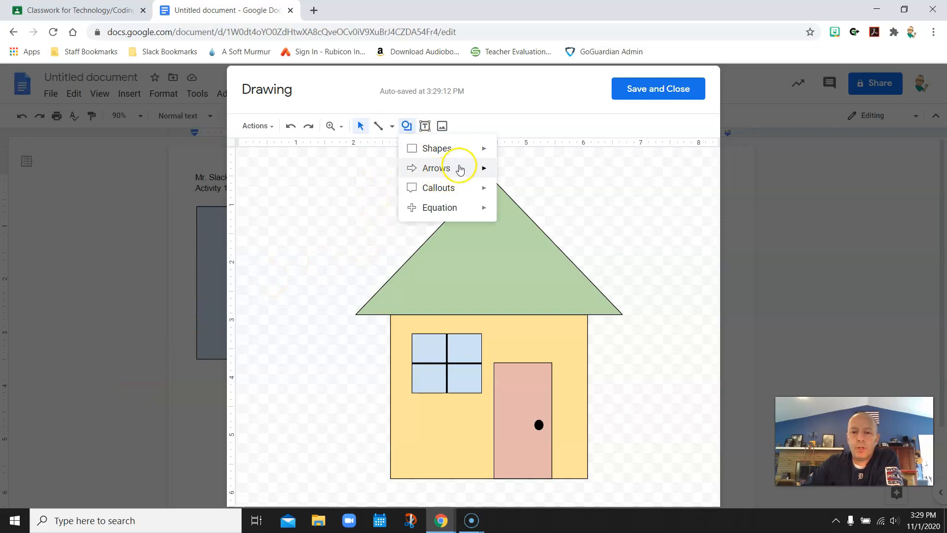
mouse_move(429, 169)
click(534, 171)
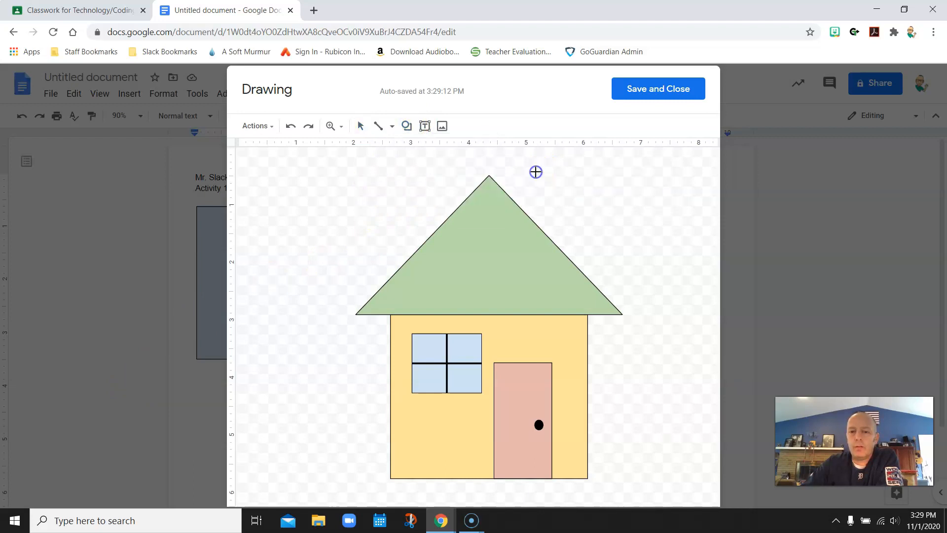
drag(253, 170, 280, 254)
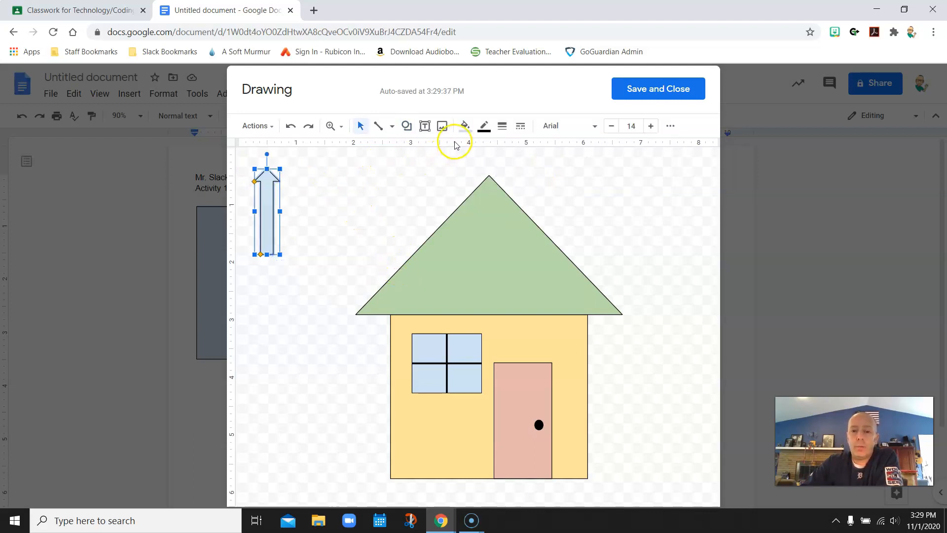
click(465, 127)
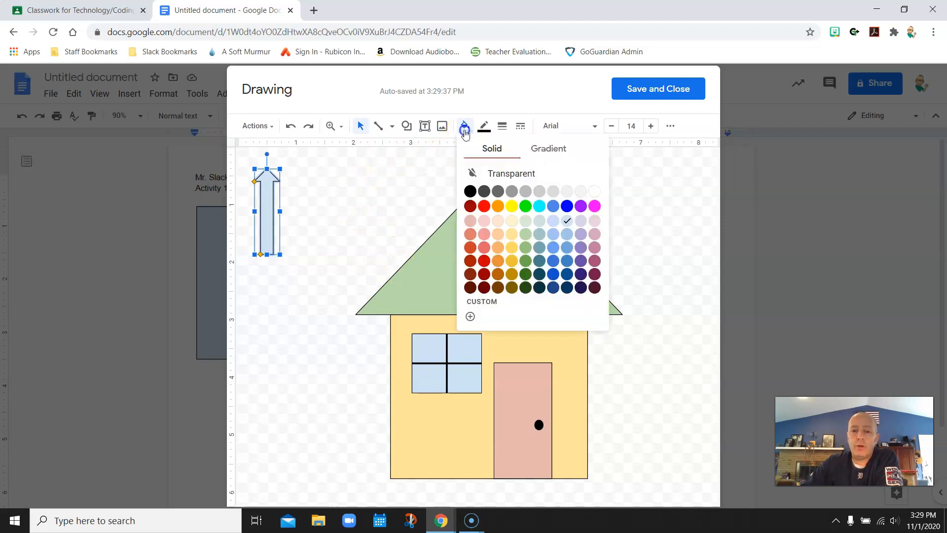
click(511, 287)
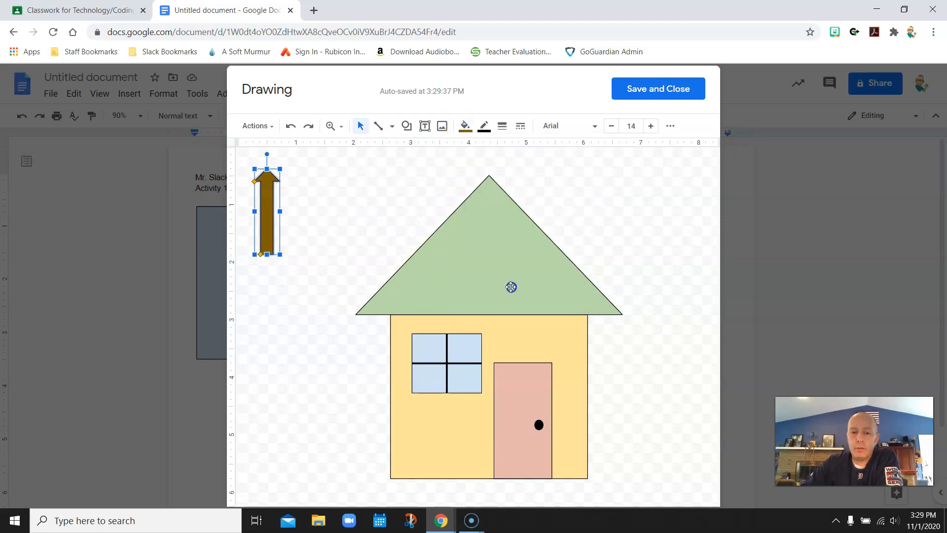
click(336, 224)
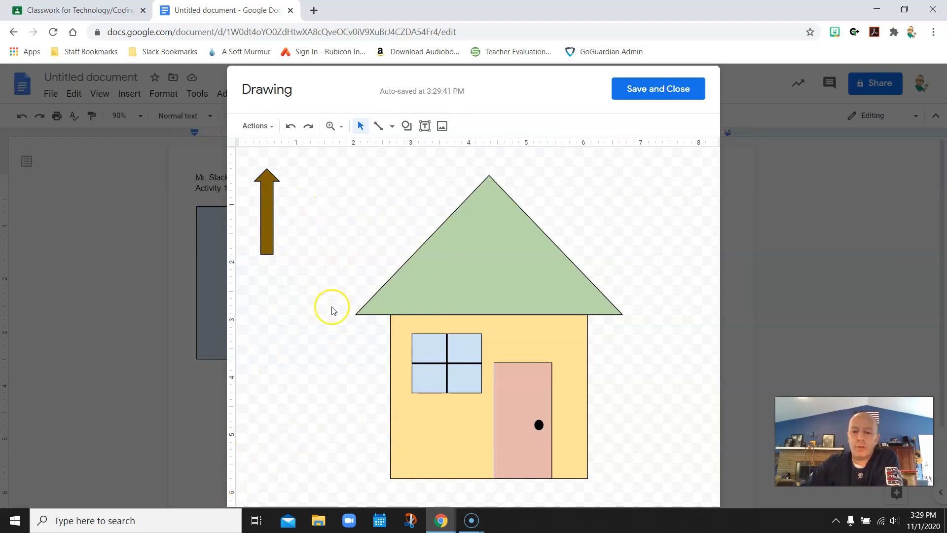
Copy the brown up arrow and paste six copies of it
click(267, 206)
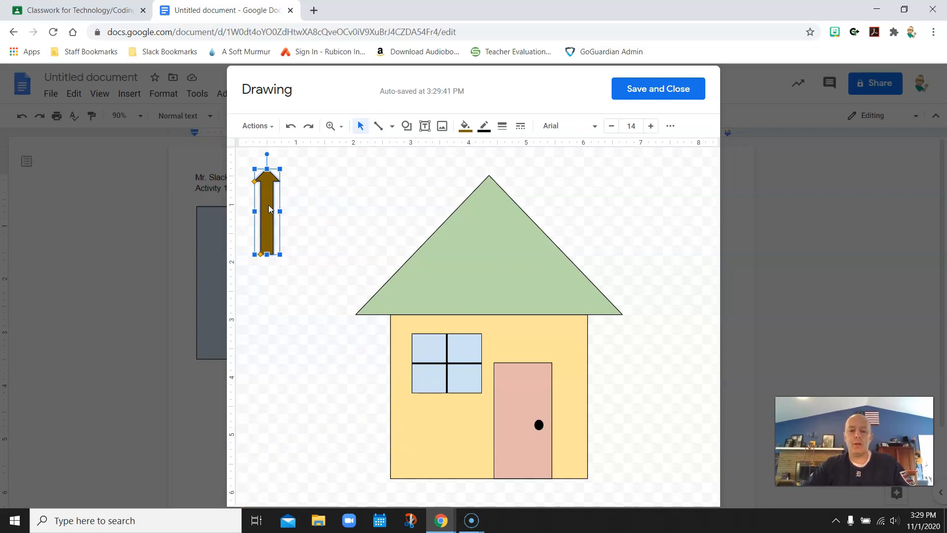
click(302, 234)
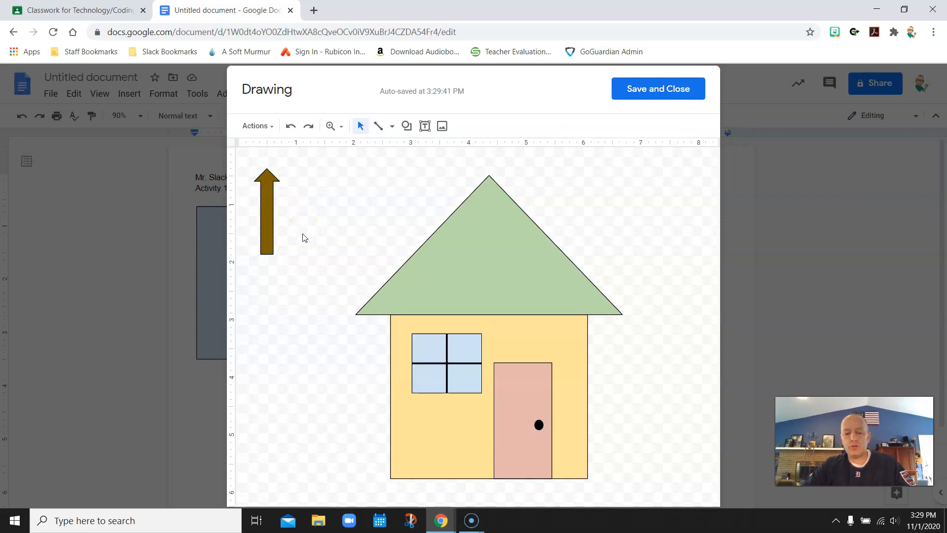
key(ctrl+v)
key(ctrl+v)
key(ctrl+v)
key(ctrl+v)
key(ctrl+v)
key(ctrl+v)
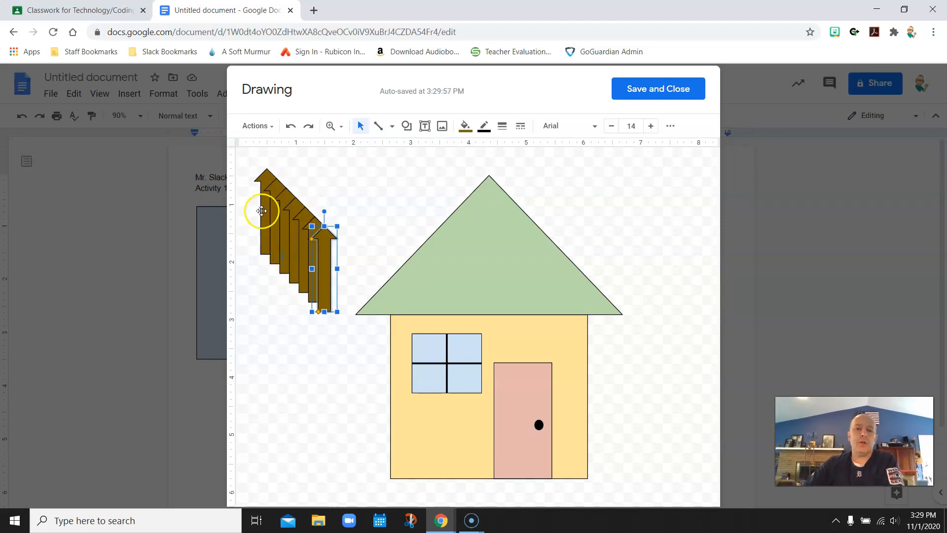
Move five of the arrow copies side by side against the house's left wall, aligned with its base, as fence pickets
drag(340, 390, 380, 434)
drag(317, 268, 353, 438)
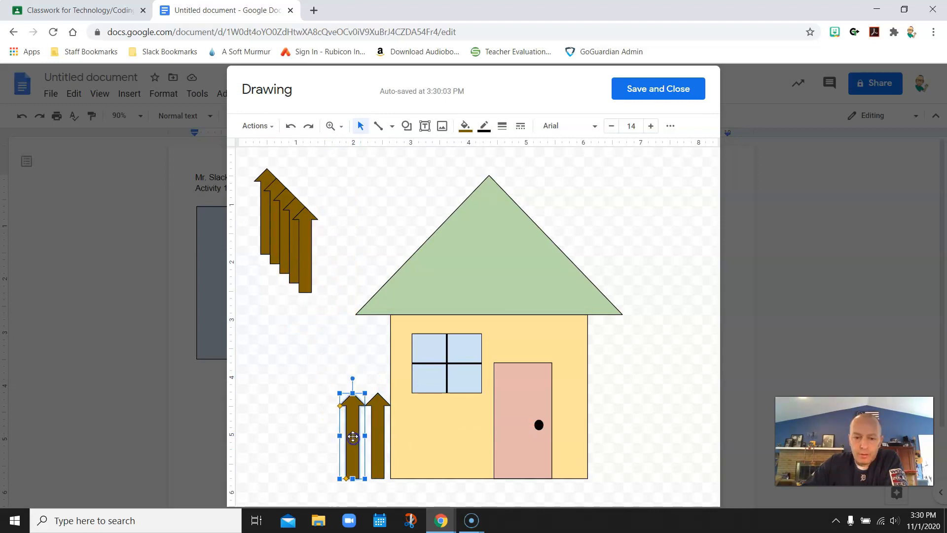
drag(310, 252, 330, 439)
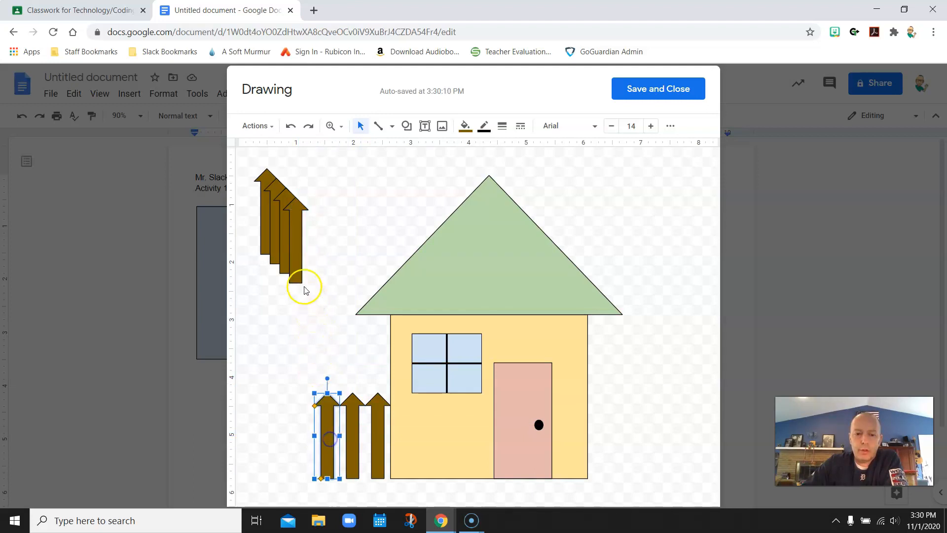
drag(296, 266, 301, 440)
drag(291, 256, 277, 437)
Delete the two leftover brown arrows beside the roof, keeping the five fence pickets
mouse_move(277, 226)
mouse_down()
mouse_move(252, 443)
mouse_move(251, 380)
mouse_move(290, 220)
mouse_up()
key(Delete)
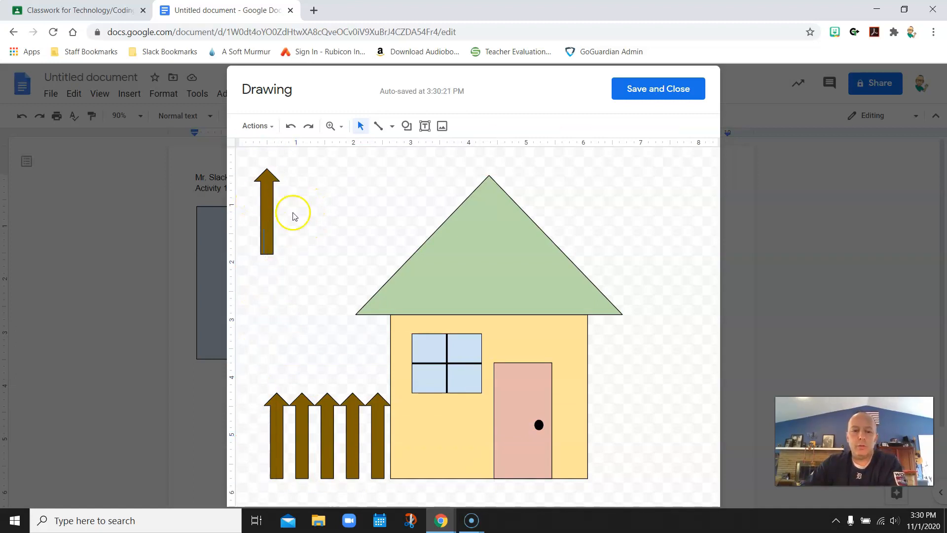
click(271, 206)
key(Delete)
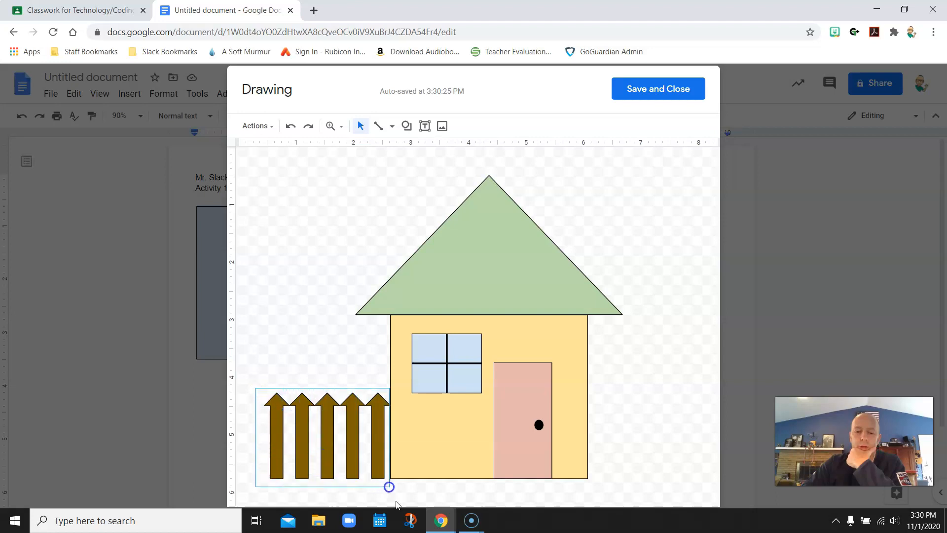
Duplicate the five fence pickets and place the copies against the house's right wall, aligned with its base
drag(396, 503, 409, 513)
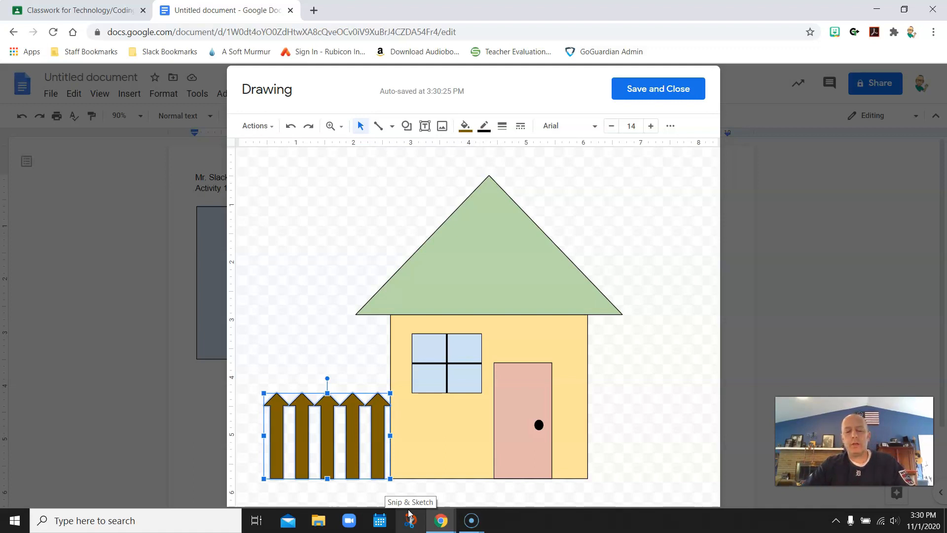
key(ctrl+d)
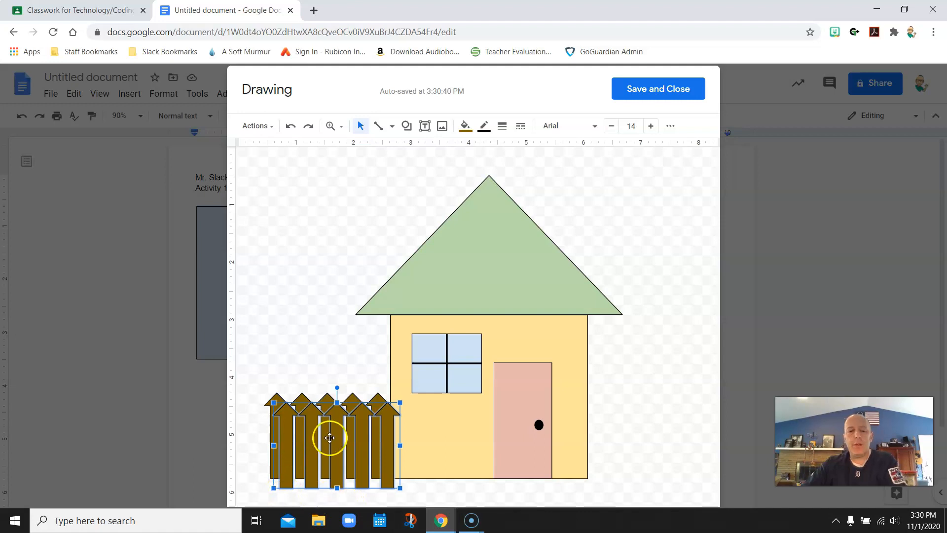
drag(329, 437, 643, 427)
click(668, 357)
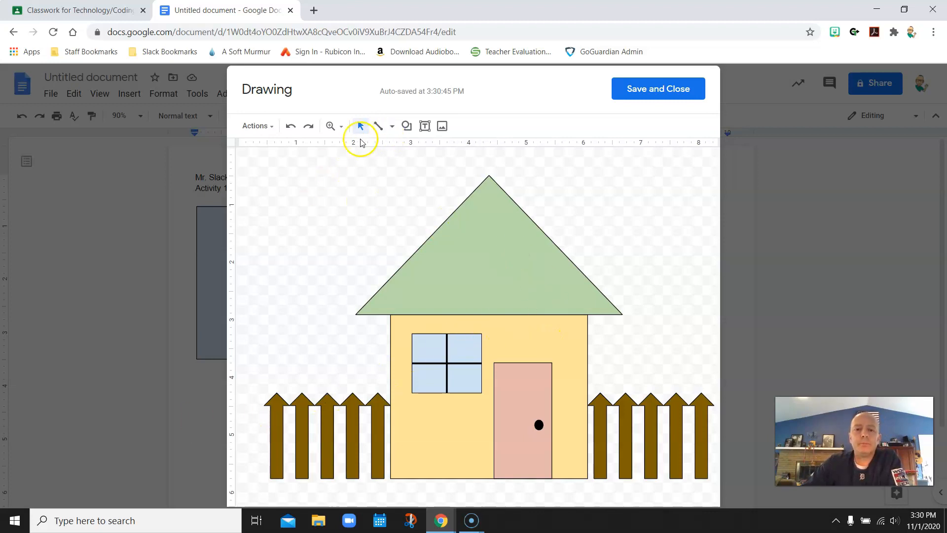
Draw a rectangle about 0.5 inches wide and 1.65 inches tall, fill it with brick red, and place it over the roof's right slope as a chimney
click(406, 126)
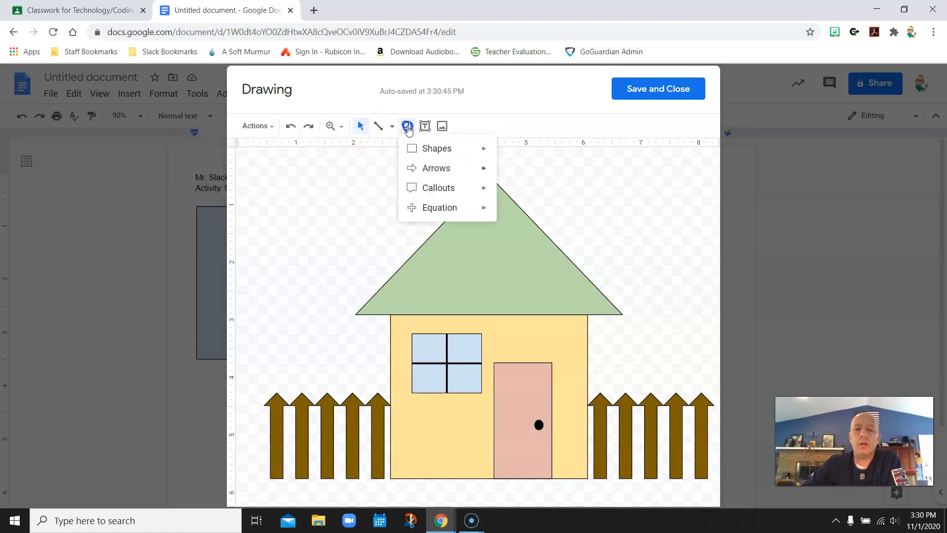
mouse_move(416, 148)
click(507, 152)
drag(593, 165, 621, 211)
drag(623, 257, 622, 259)
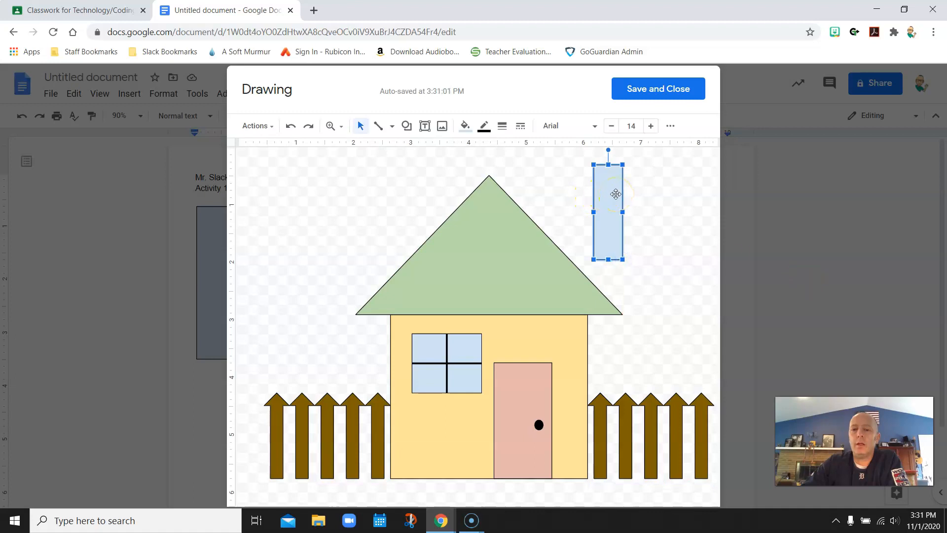
click(465, 126)
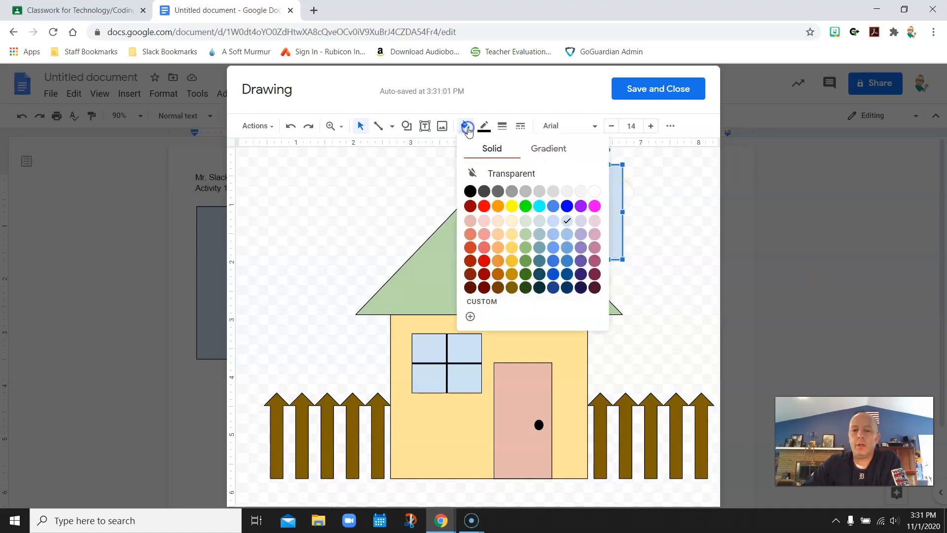
click(470, 248)
drag(613, 209, 555, 218)
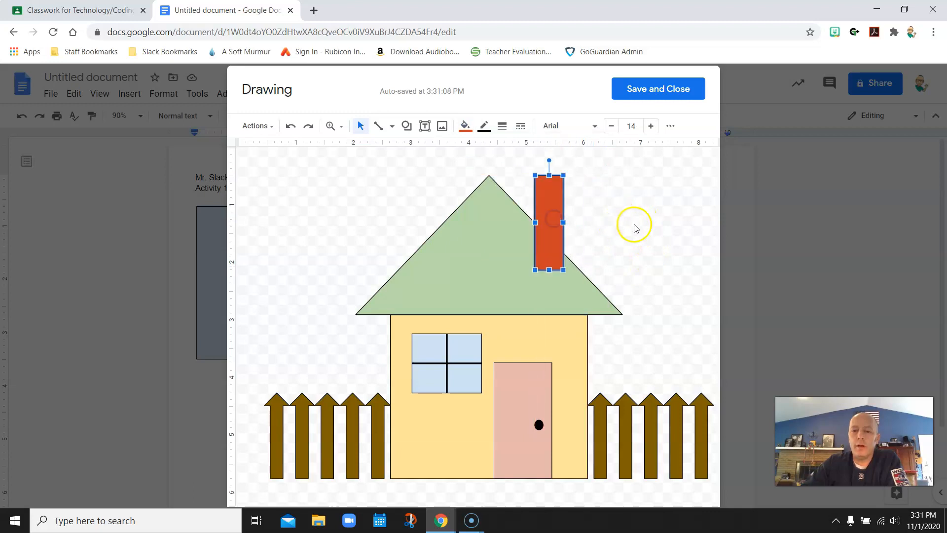
Send the red chimney to back so it sits behind the green roof
click(509, 276)
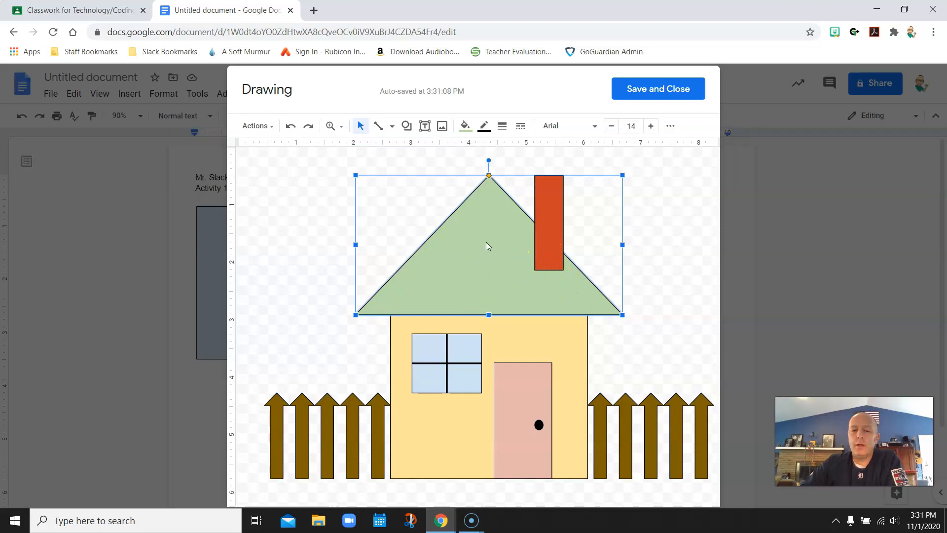
right_click(516, 228)
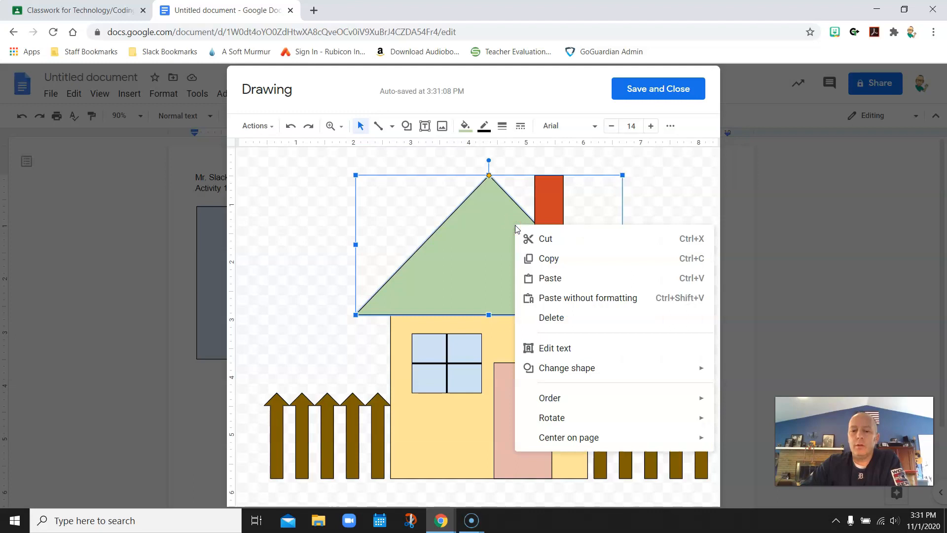
right_click(470, 228)
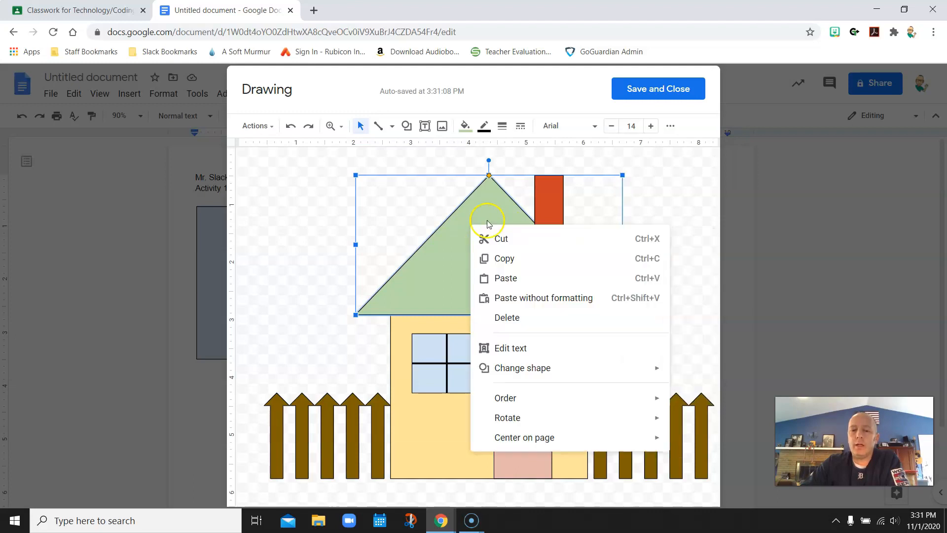
click(549, 206)
right_click(548, 206)
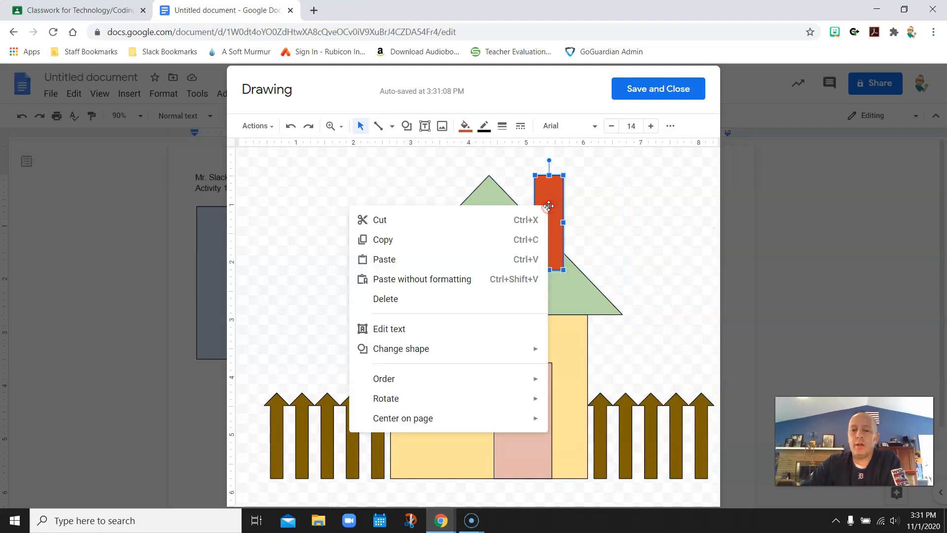
click(588, 220)
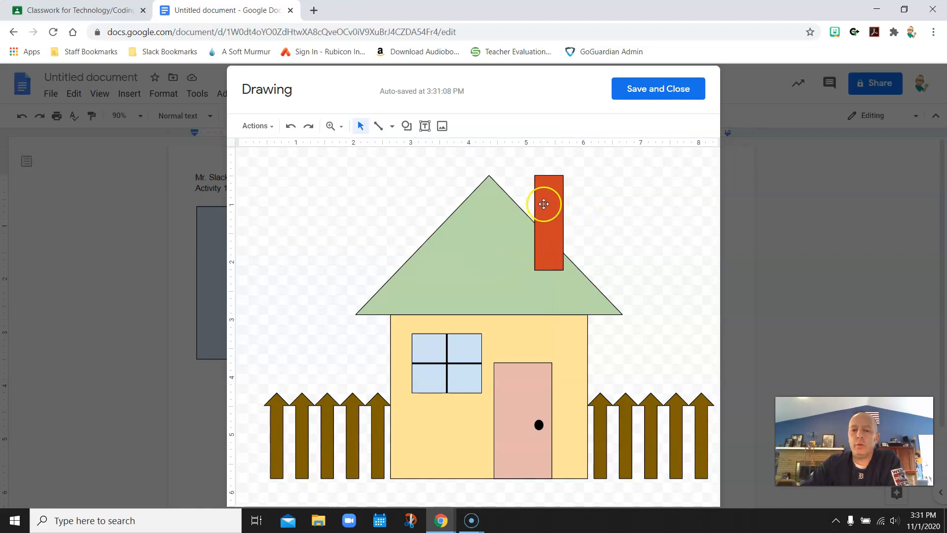
right_click(544, 203)
click(493, 378)
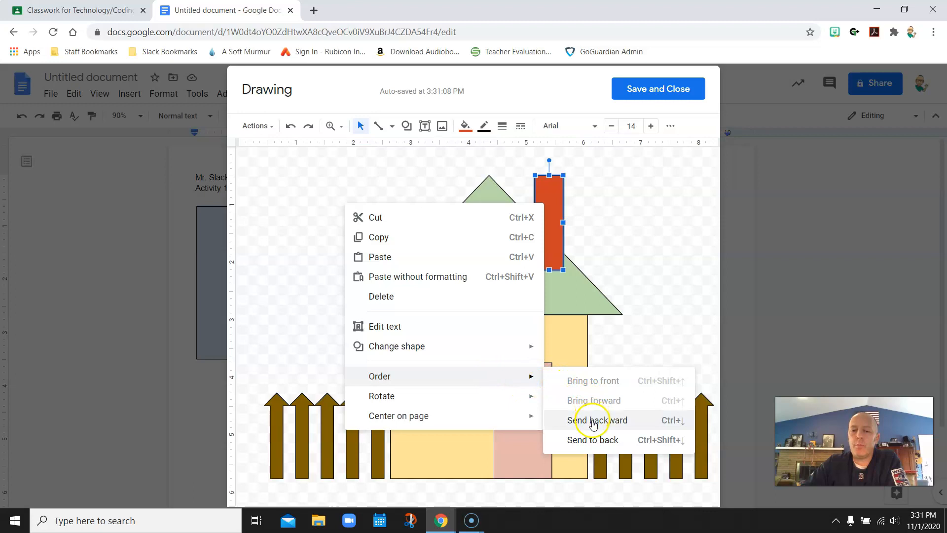
click(592, 442)
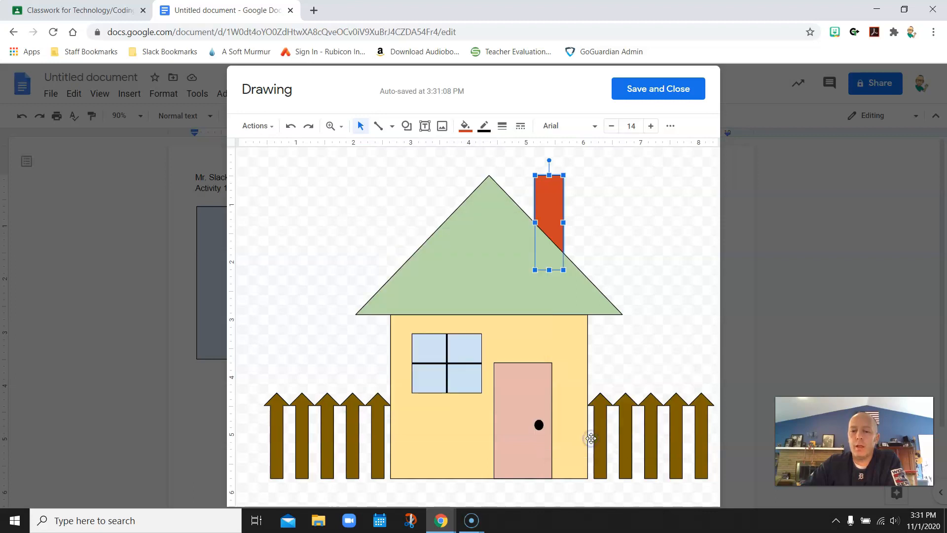
click(516, 248)
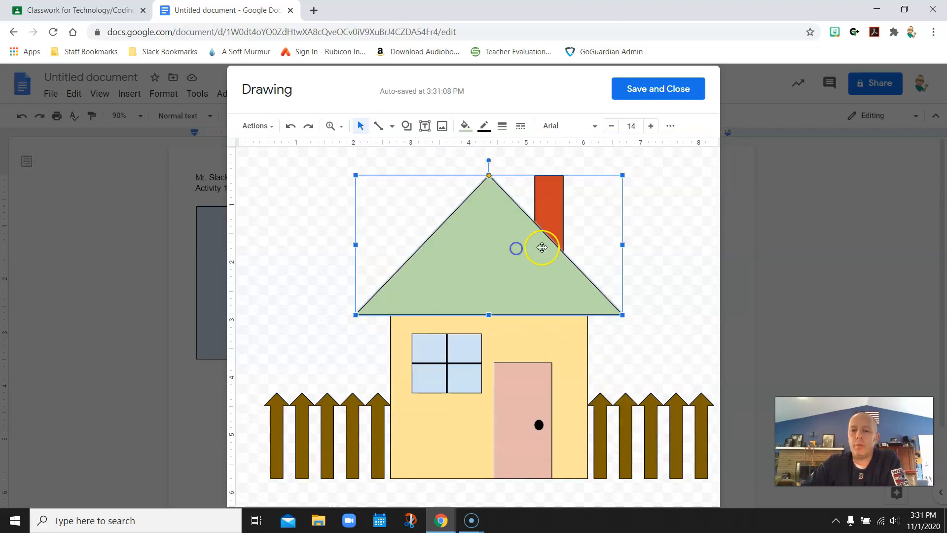
click(692, 232)
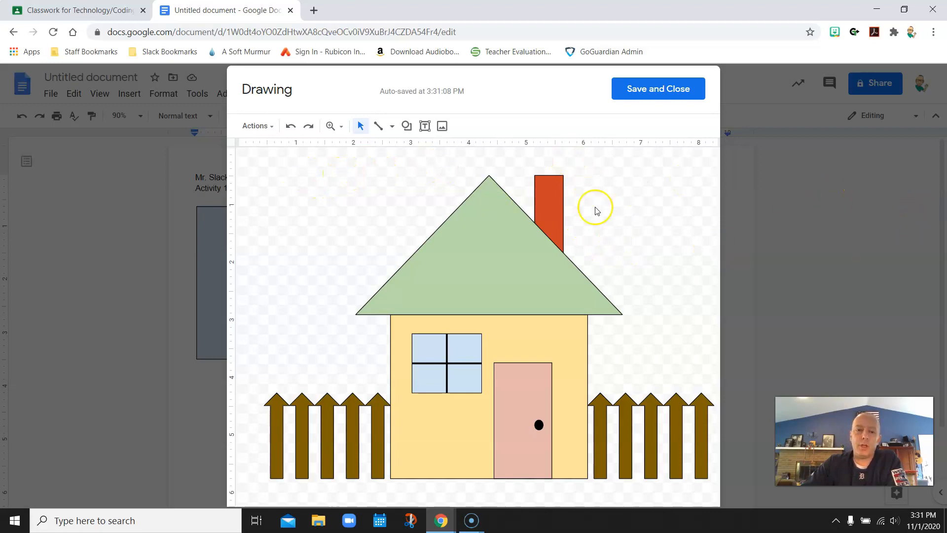
click(406, 125)
mouse_move(423, 189)
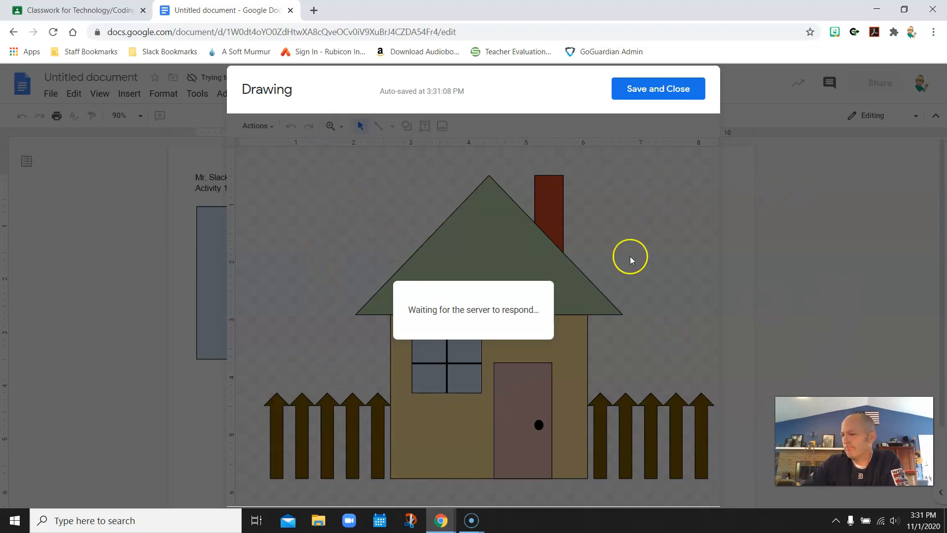
mouse_move(880, 521)
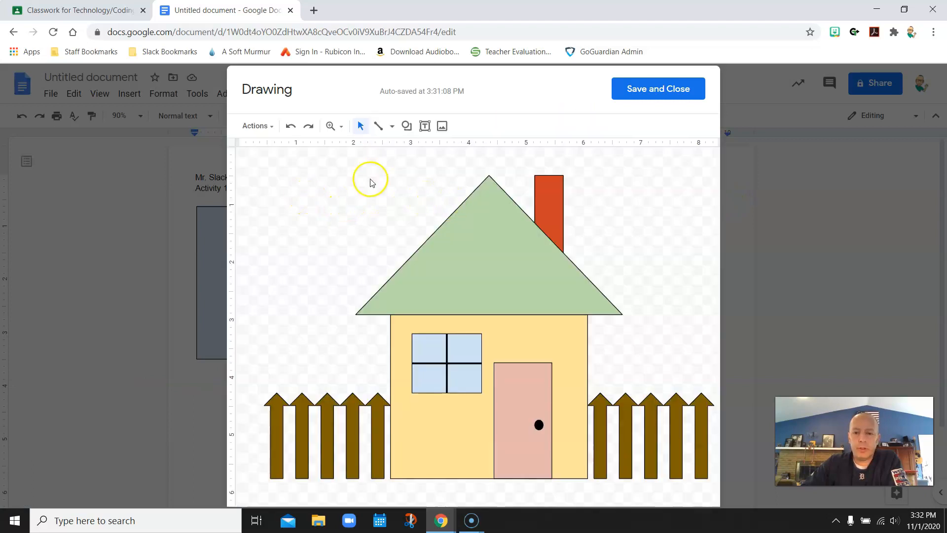
Draw a cloud callout about 0.55 inches wide and 1.2 inches tall beside the chimney and fill it with light gray
click(407, 128)
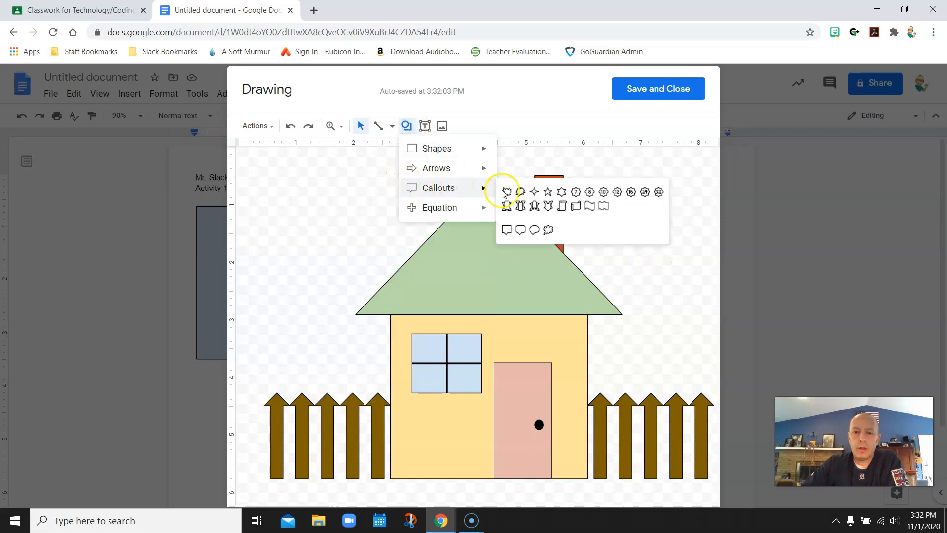
click(548, 229)
drag(591, 164, 622, 231)
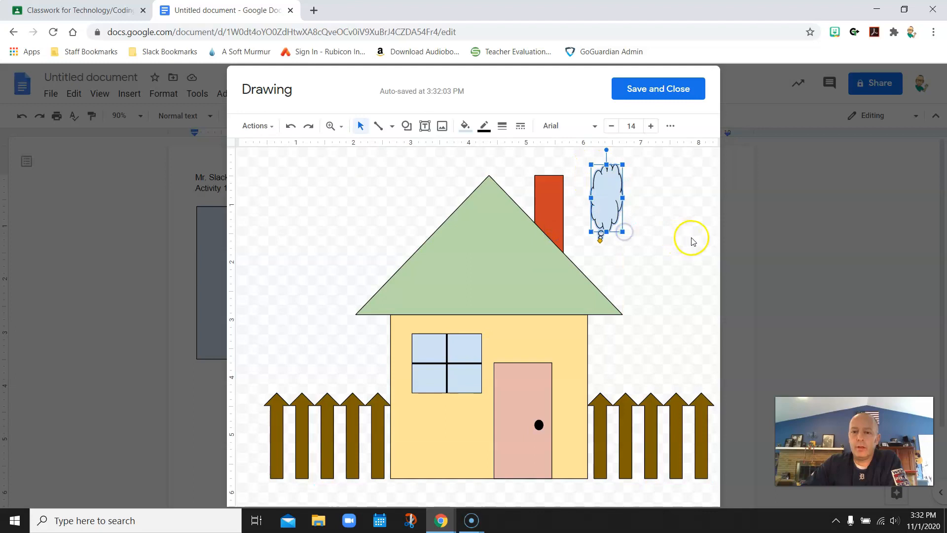
click(466, 126)
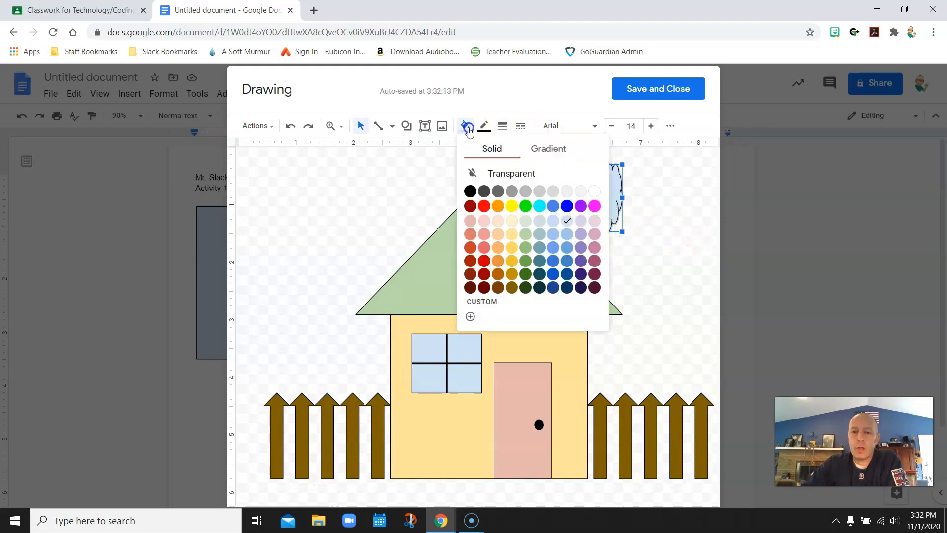
click(582, 196)
Move the gray cloud onto the chimney's top as smoke and send it to back
drag(606, 185, 553, 148)
right_click(549, 158)
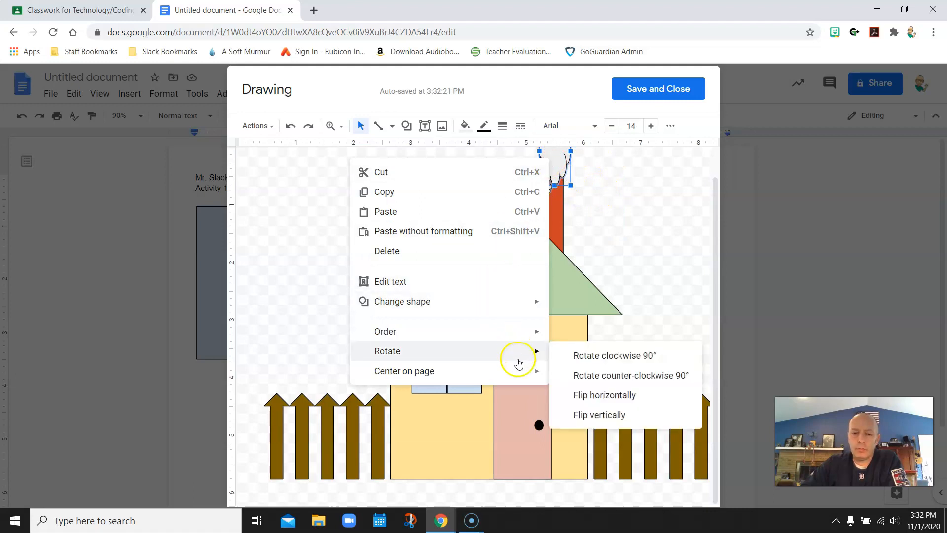
mouse_move(518, 337)
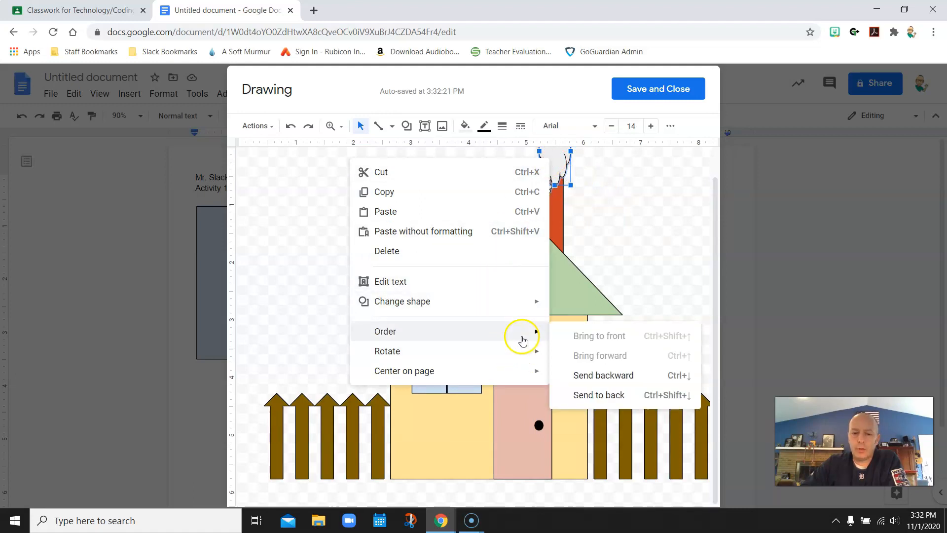
click(609, 394)
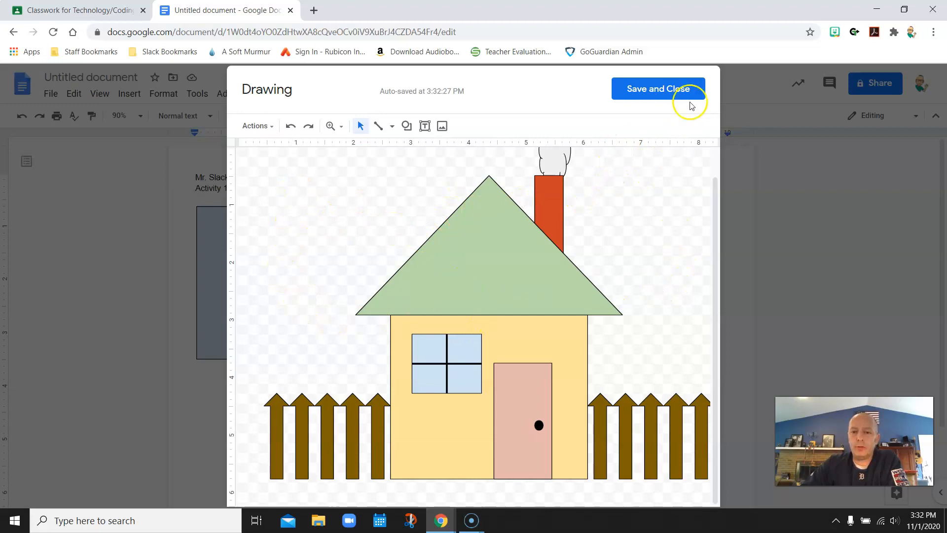
Save and close the drawing, and set the inserted house drawing to Wrap text in the document
click(658, 93)
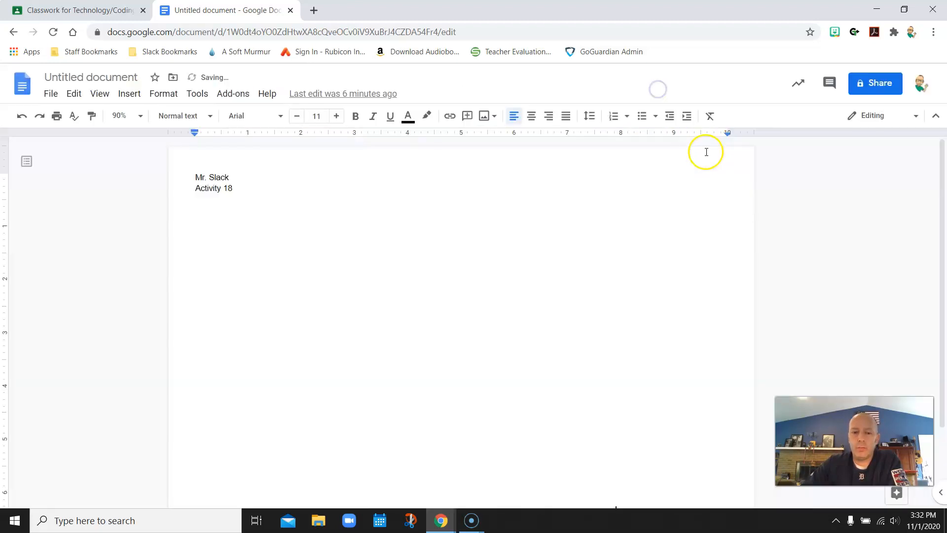
scroll(643, 238, down, 1)
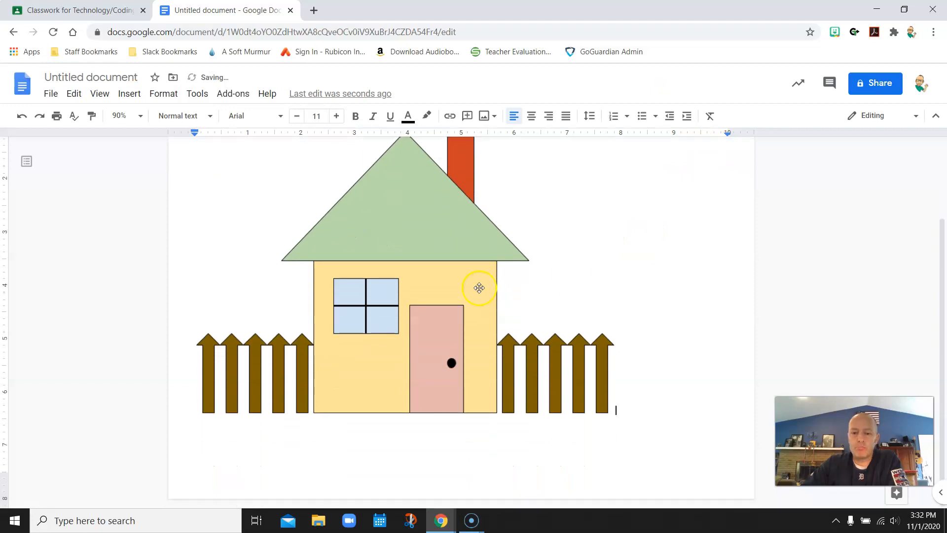
click(476, 286)
click(285, 476)
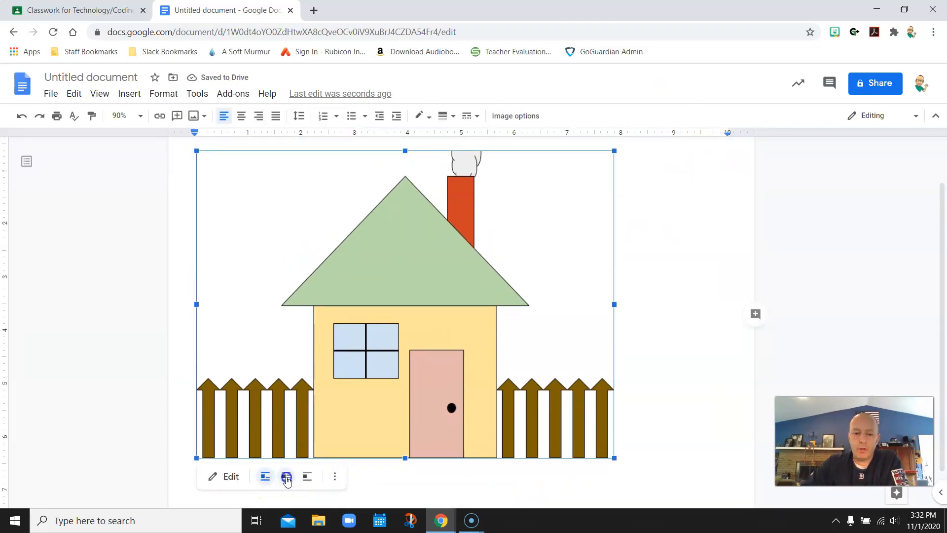
Enlarge the house drawing to about 9 inches wide and center it horizontally near the page's top
drag(389, 296, 457, 302)
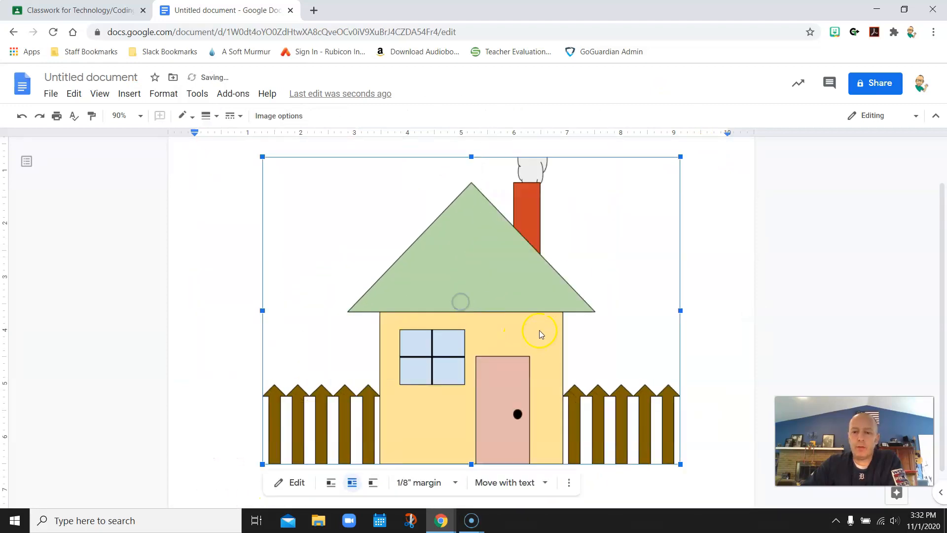
scroll(536, 314, up, 1)
drag(680, 213, 741, 165)
drag(552, 289, 499, 284)
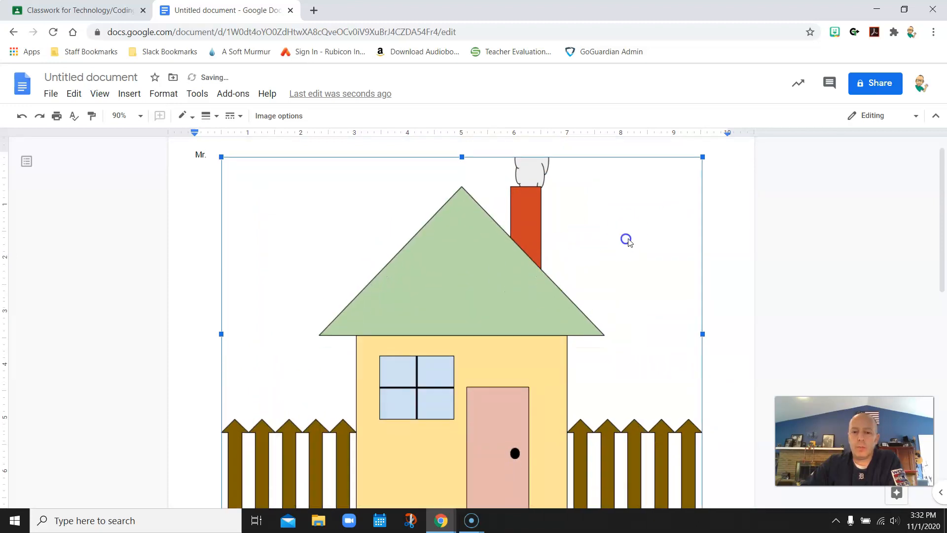
click(733, 220)
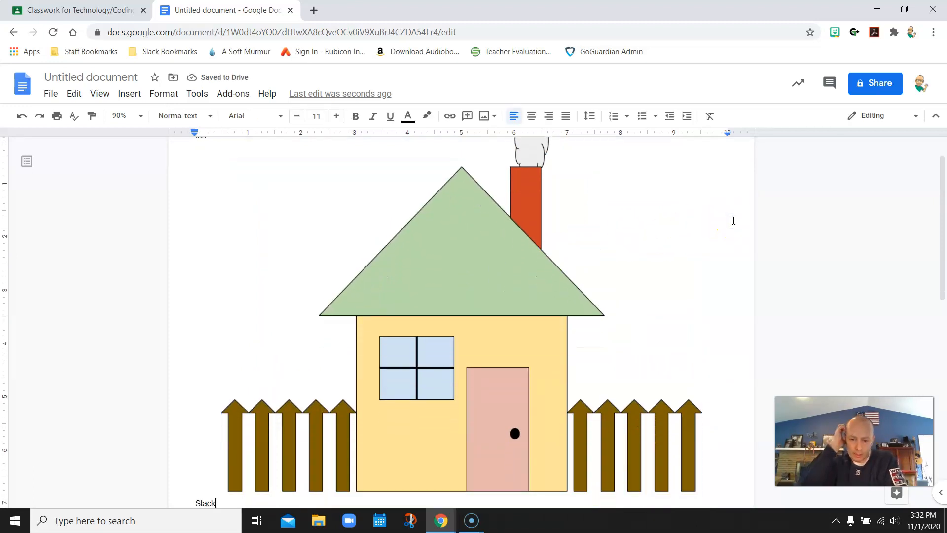
Move the house drawing down below the heading lines and shrink it to about 7.9 inches wide
scroll(668, 213, down, 6)
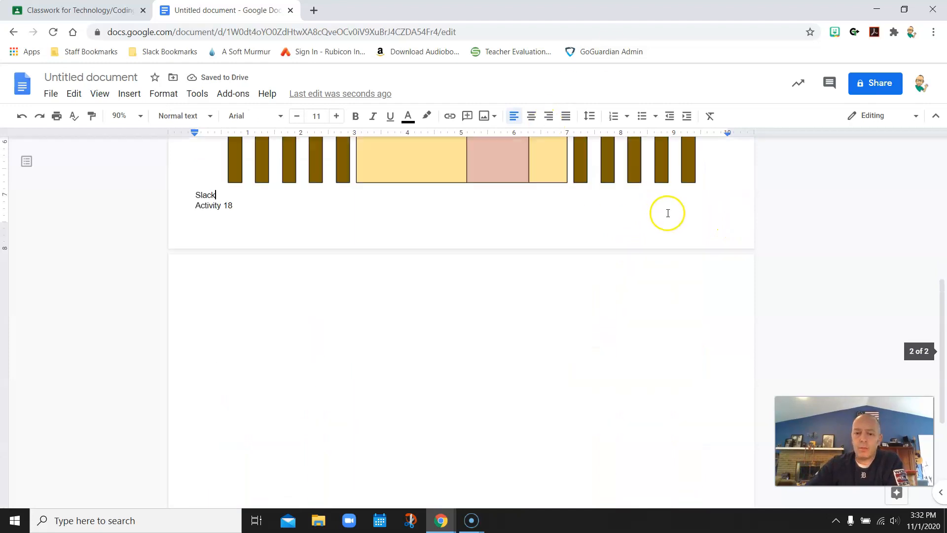
scroll(668, 213, up, 4)
drag(441, 310, 452, 369)
drag(467, 306, 477, 350)
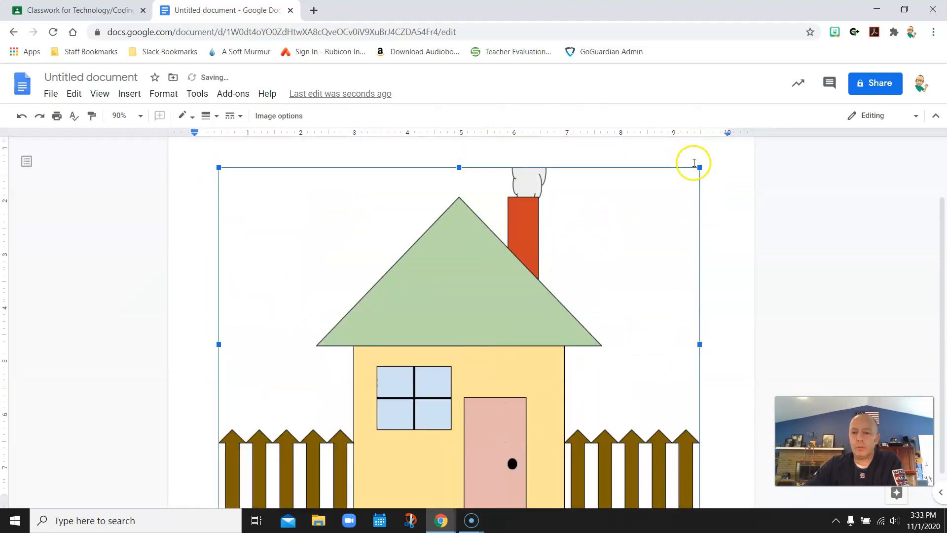
drag(699, 167, 638, 212)
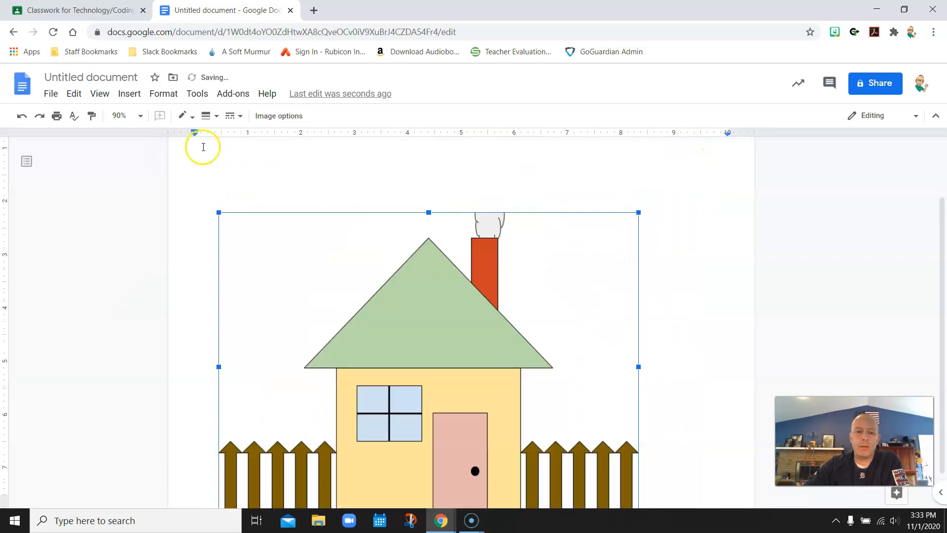
Center the house drawing horizontally on the page below the two heading lines, keeping it on the first page
click(140, 115)
click(132, 168)
drag(463, 281, 561, 260)
click(606, 267)
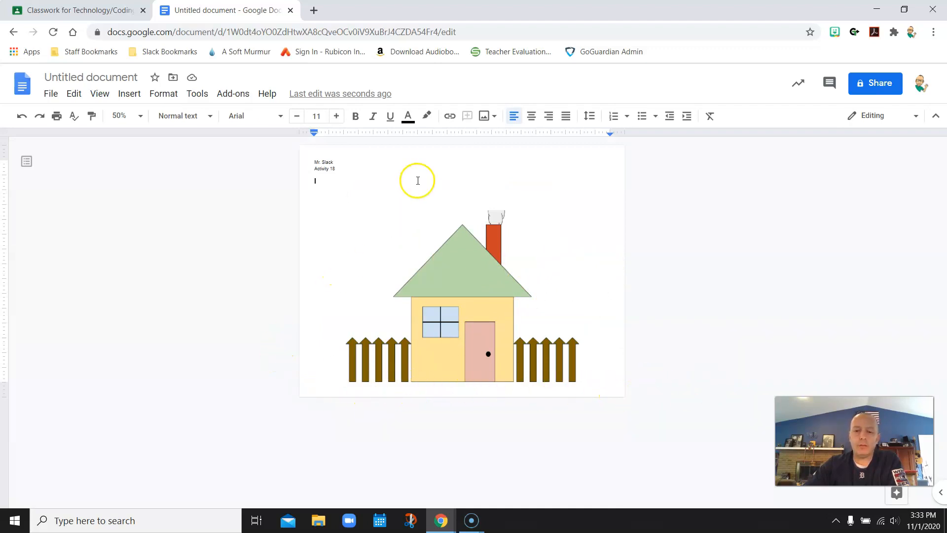
click(360, 218)
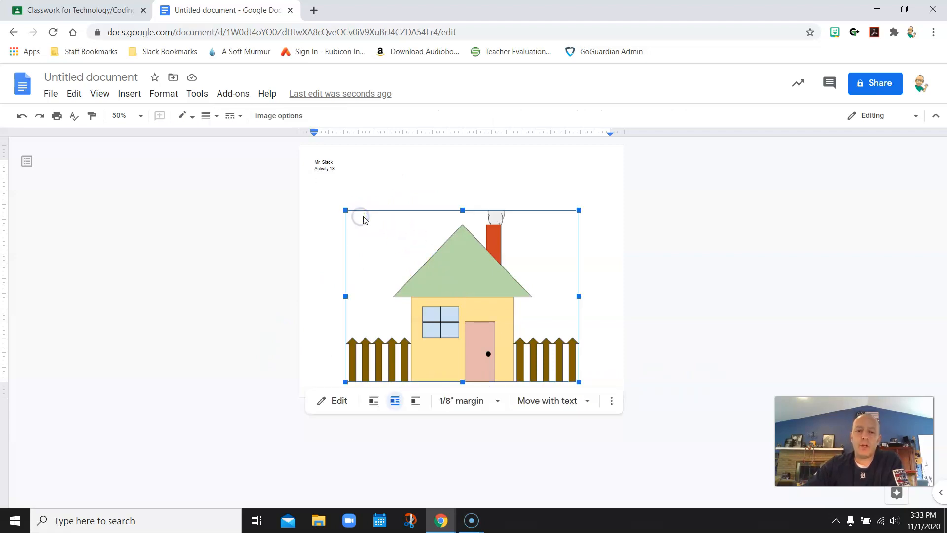
Change the document's page color to light blue in the page setup
click(393, 189)
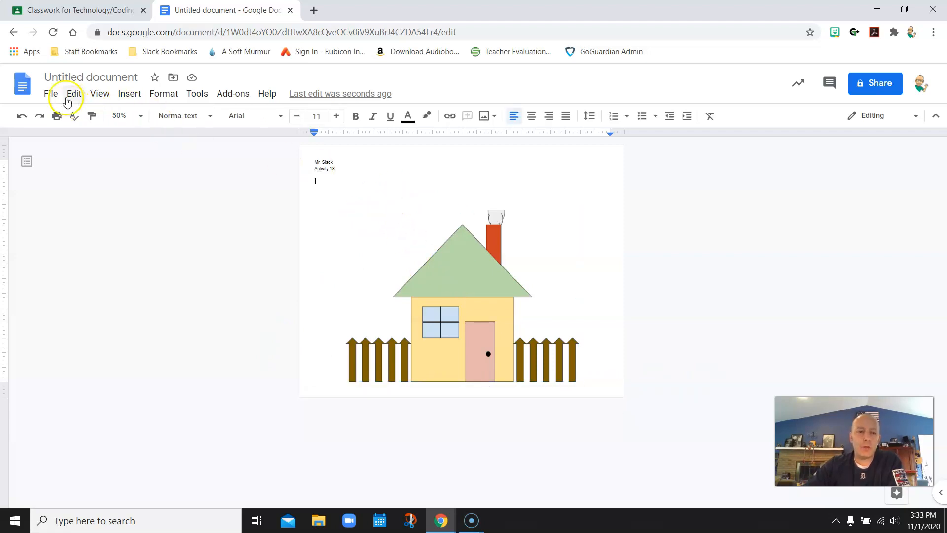
click(51, 95)
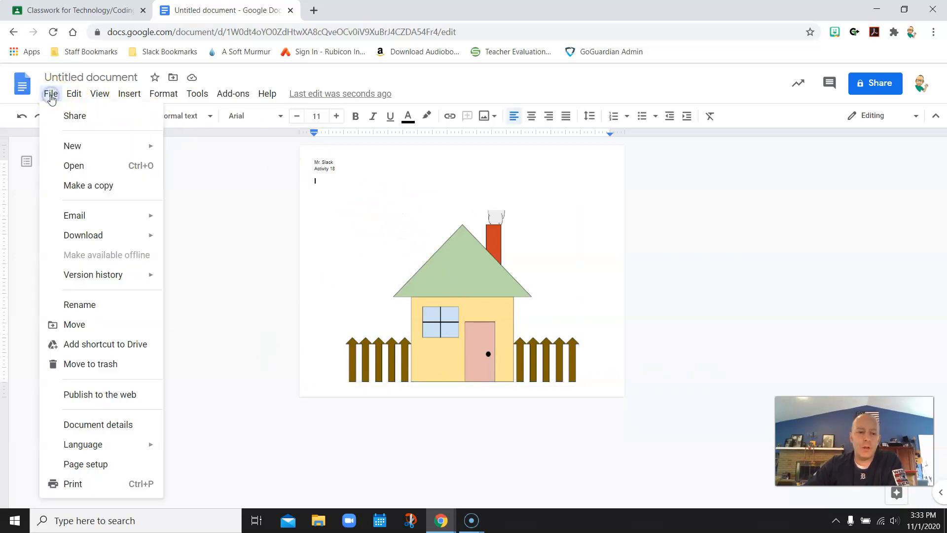
click(82, 466)
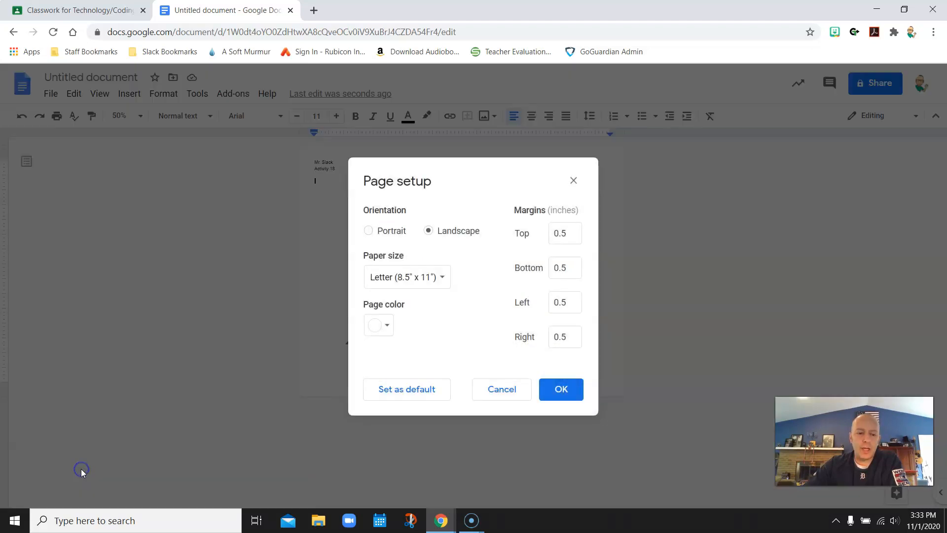
click(388, 326)
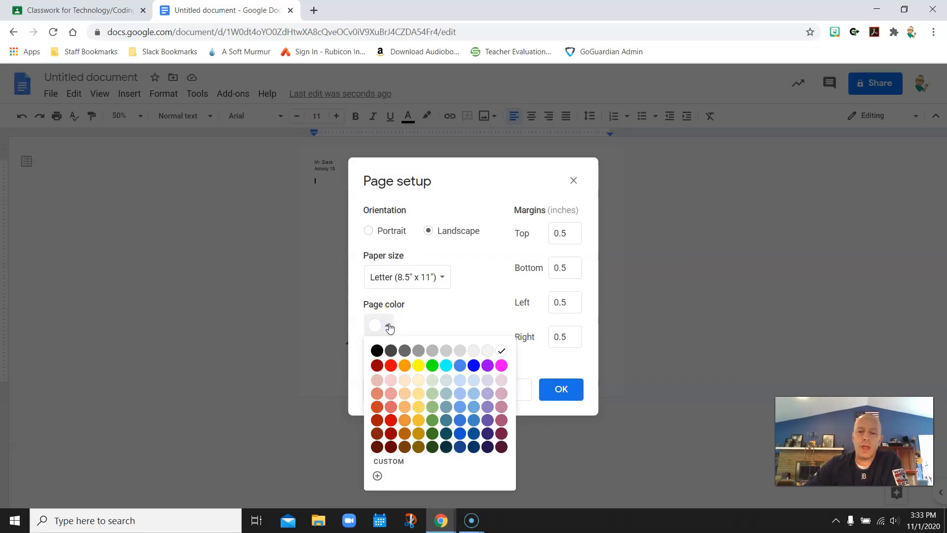
click(469, 381)
click(561, 388)
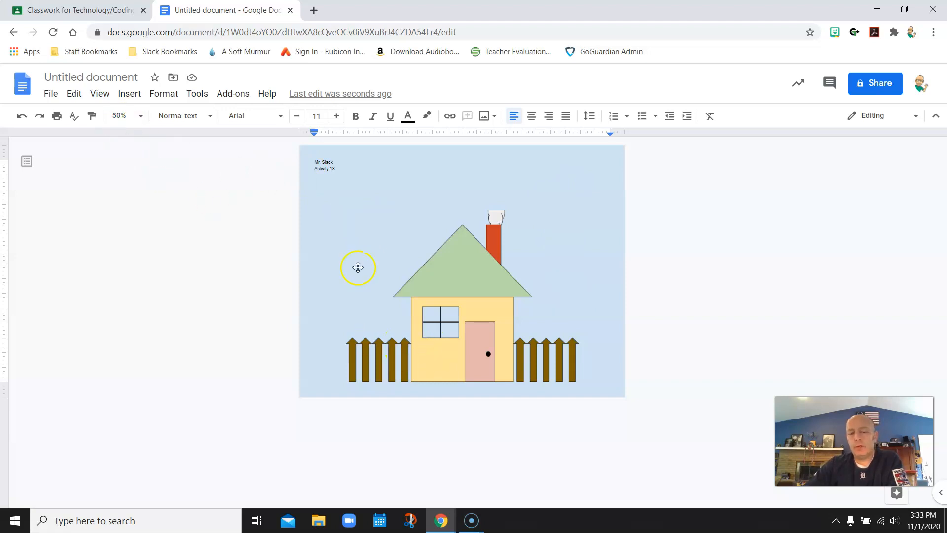
Search the web from within the document for images of "jack o lantern clipart"
click(134, 96)
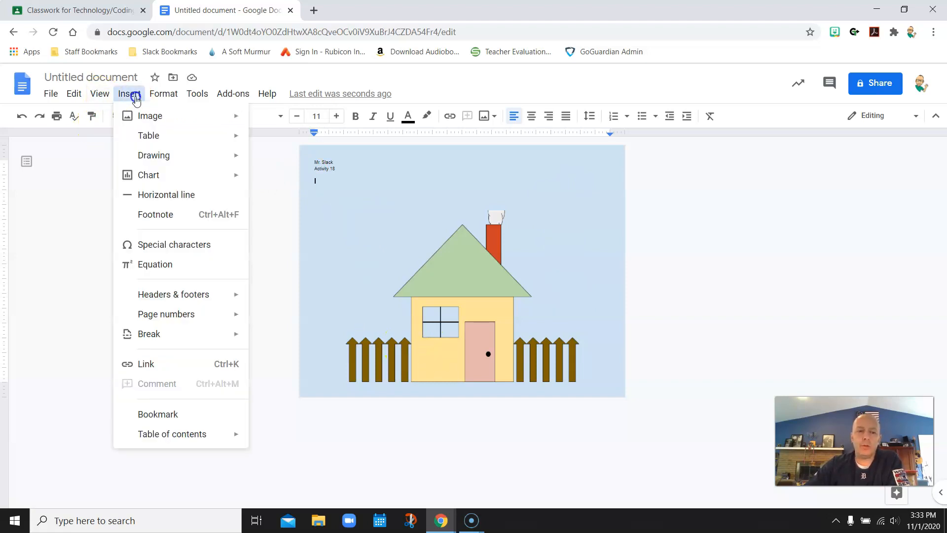
mouse_move(168, 116)
click(278, 139)
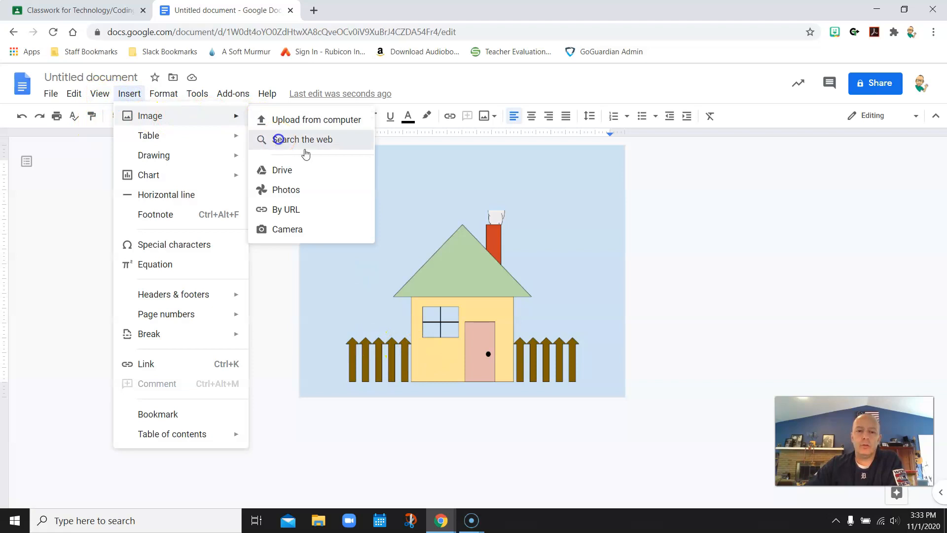
click(848, 123)
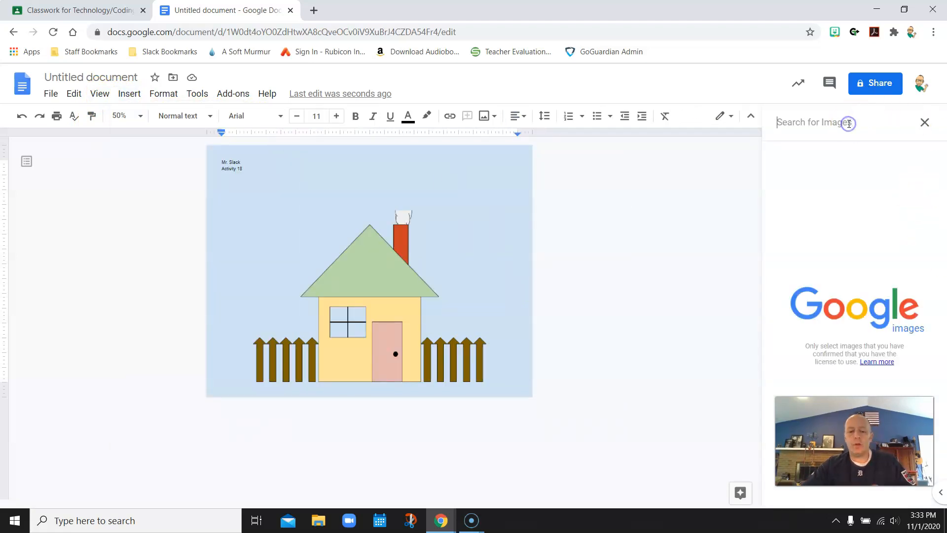
text(jack o lant)
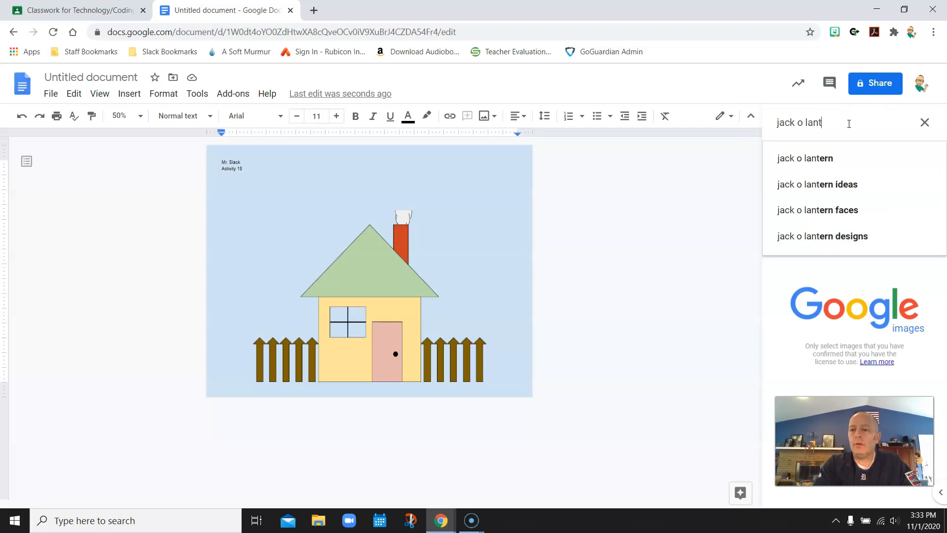
text(ern cl)
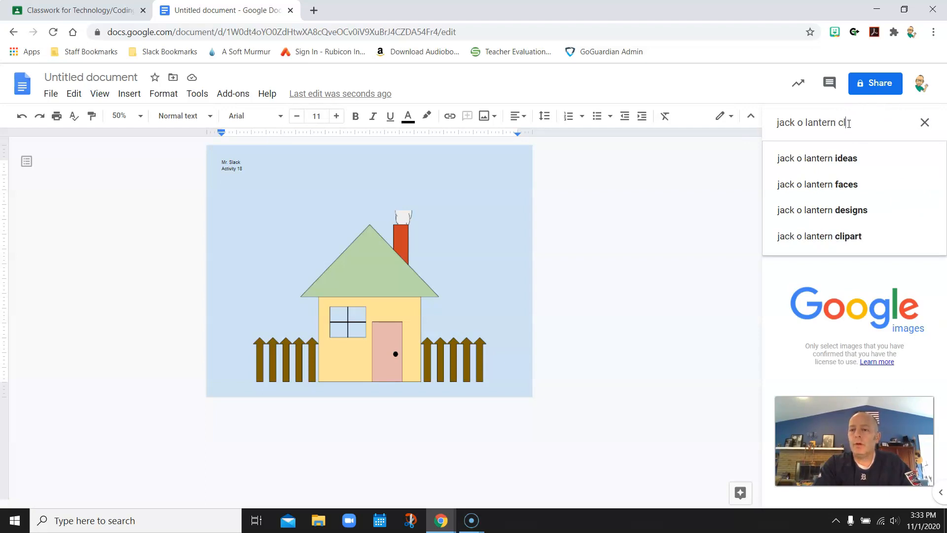
text(ipart)
key(Return)
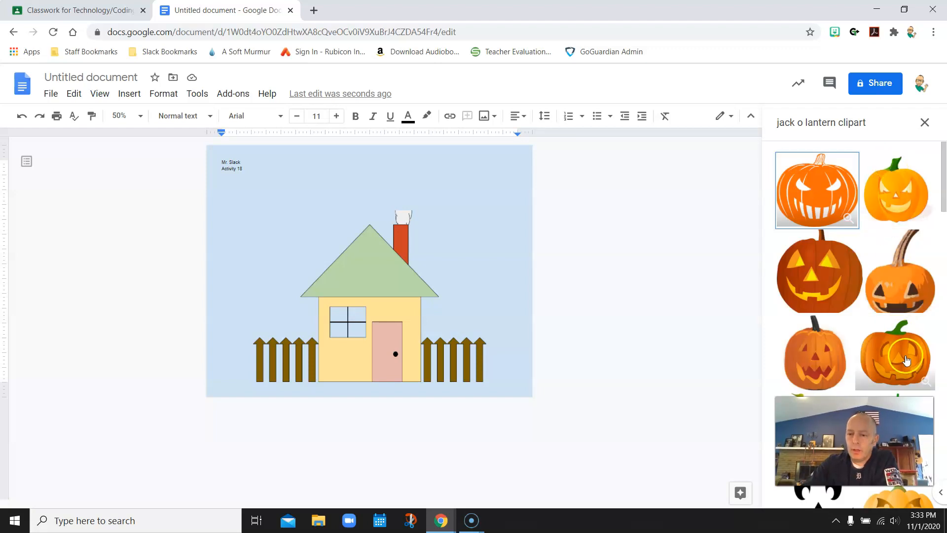
Insert the orange jack-o'-lantern with the dark stem and shrink it to about 1 inch wide
click(832, 364)
click(915, 493)
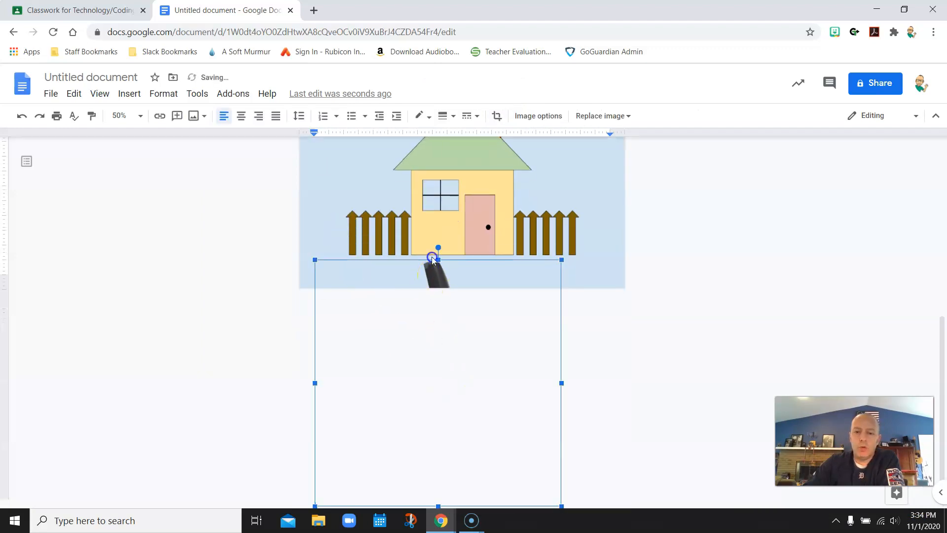
click(561, 477)
drag(560, 477, 341, 252)
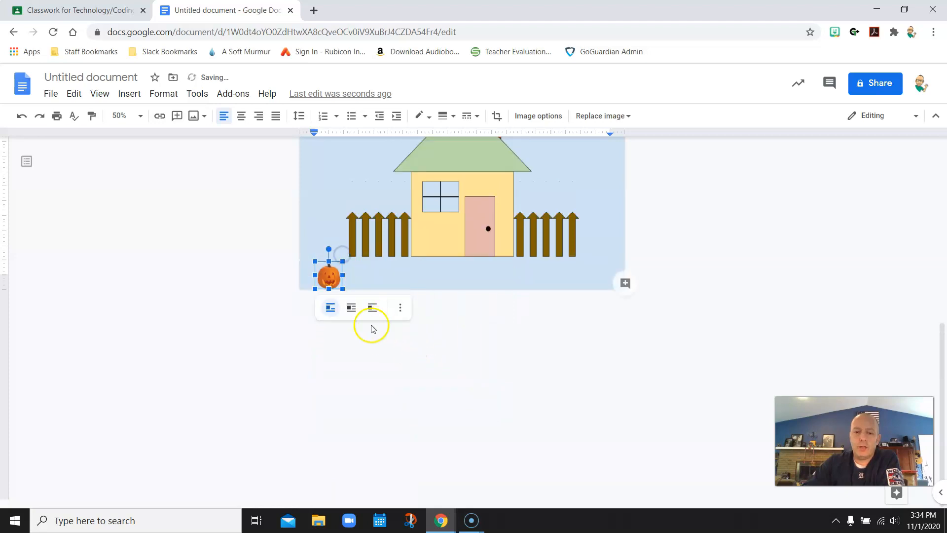
Set the pumpkin image to Wrap text and place it at the base of the house wall, below the window beside the fence
click(351, 308)
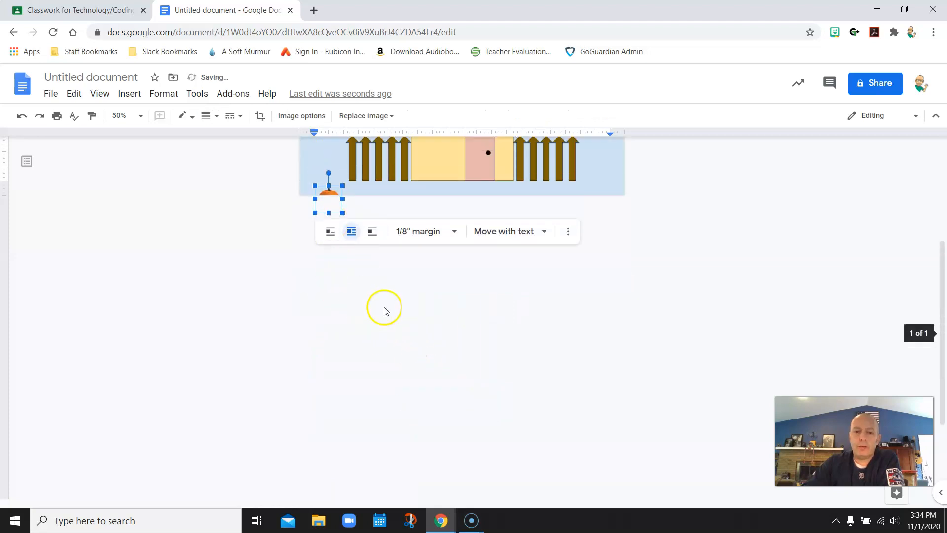
mouse_move(326, 363)
mouse_down()
mouse_move(401, 348)
mouse_move(422, 333)
mouse_up()
click(572, 269)
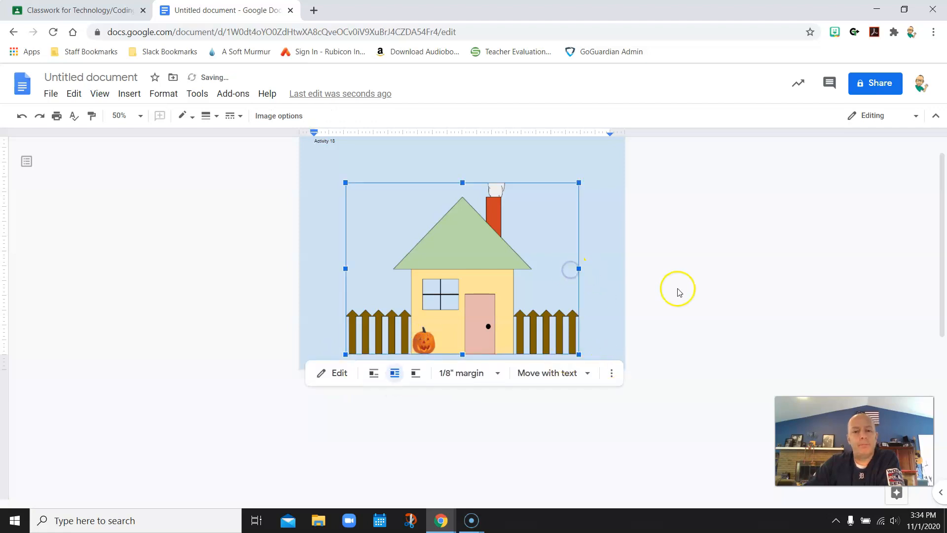
click(593, 187)
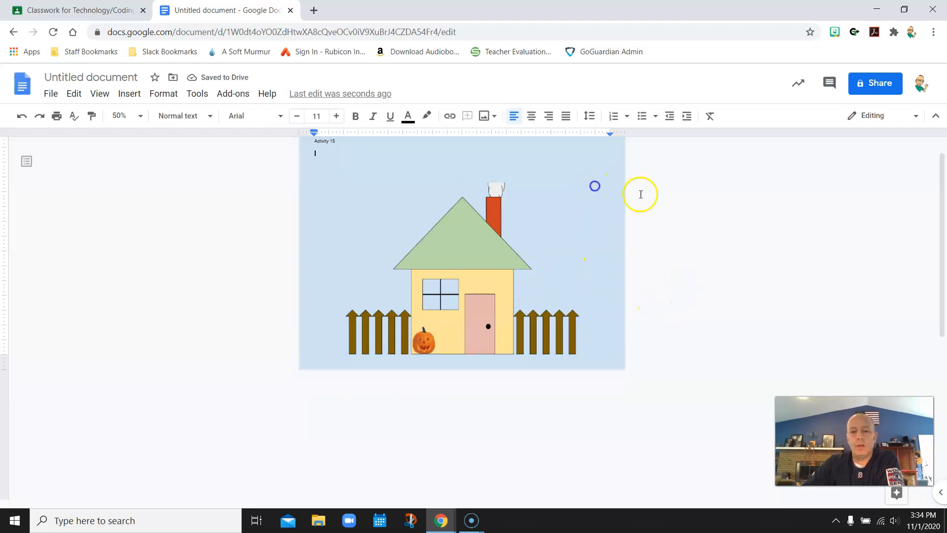
Review the finished page at 90% zoom and return to the Word Processing Activity 18 assignment in Google Classroom
click(141, 115)
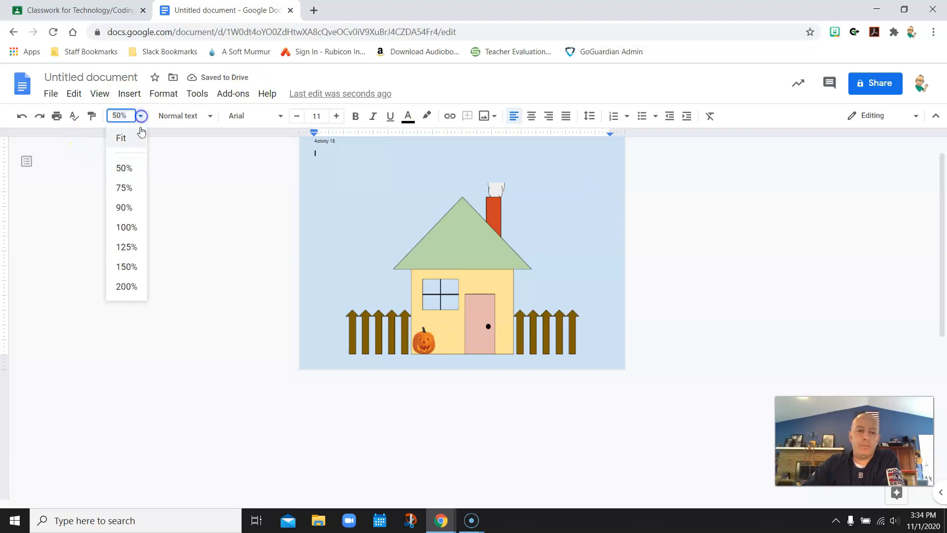
click(126, 213)
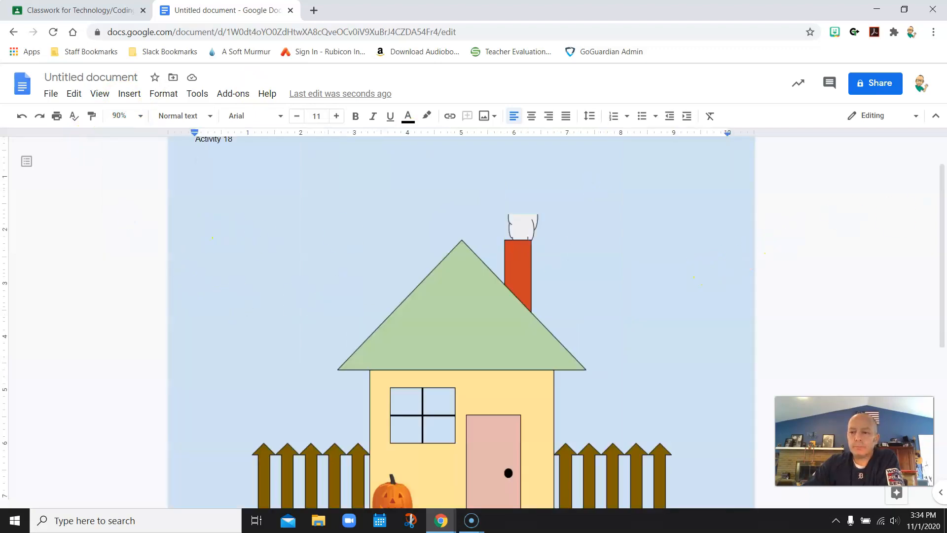
drag(941, 237, 943, 276)
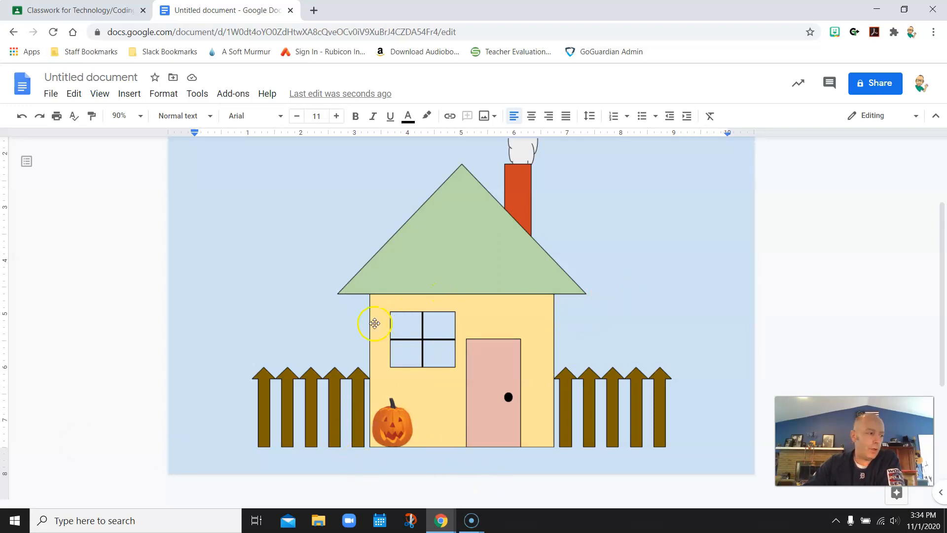
click(646, 273)
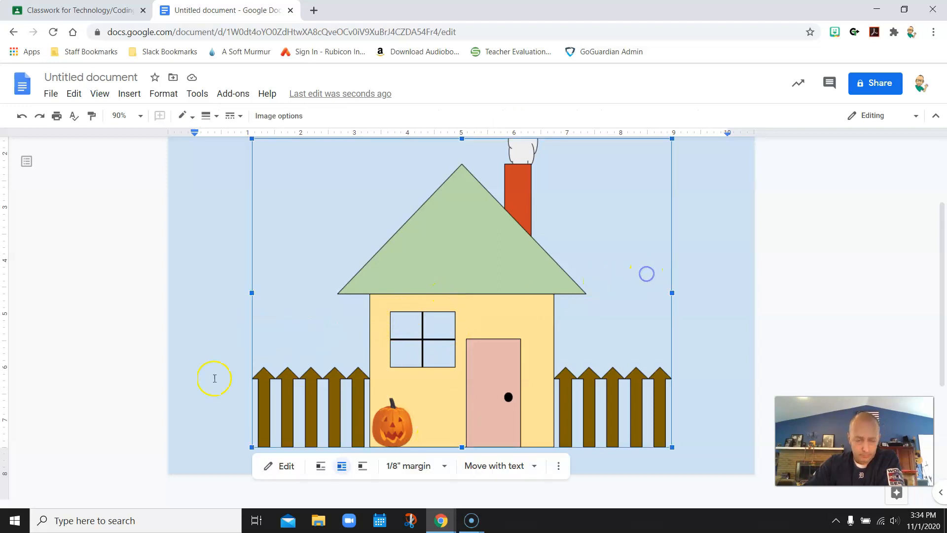
click(204, 278)
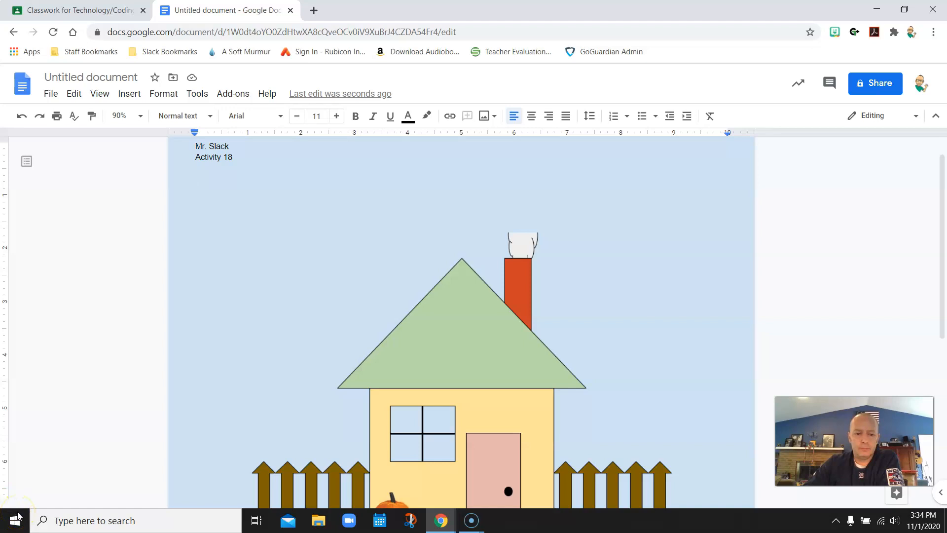
click(59, 10)
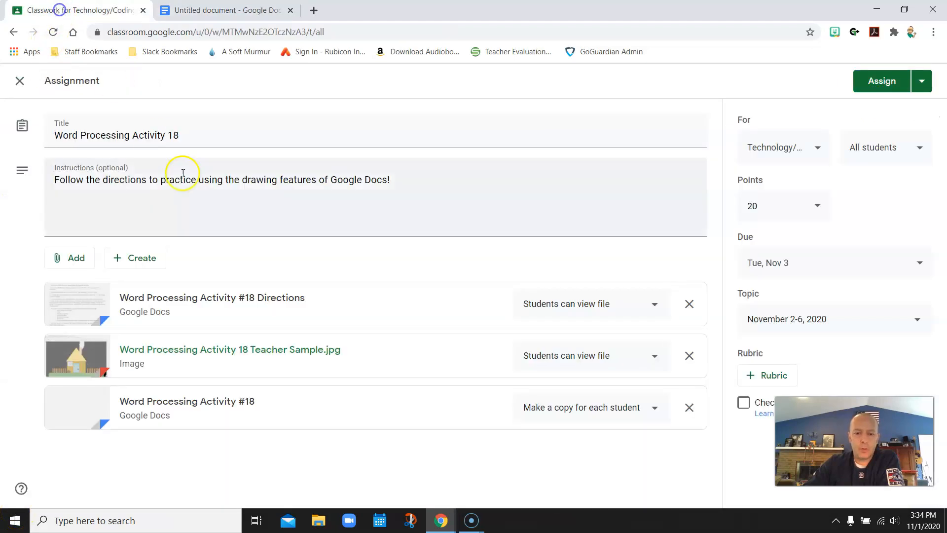